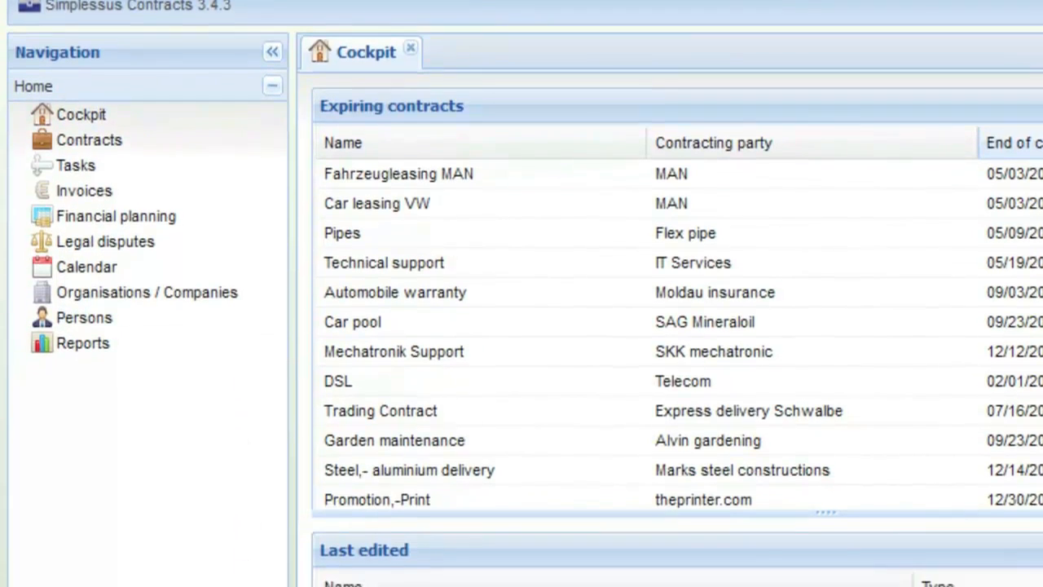
Step: Examine the entries of the Application Designer, Search, Administration, Help and Home navigation sections, and collapse the navigation area
click(83, 93)
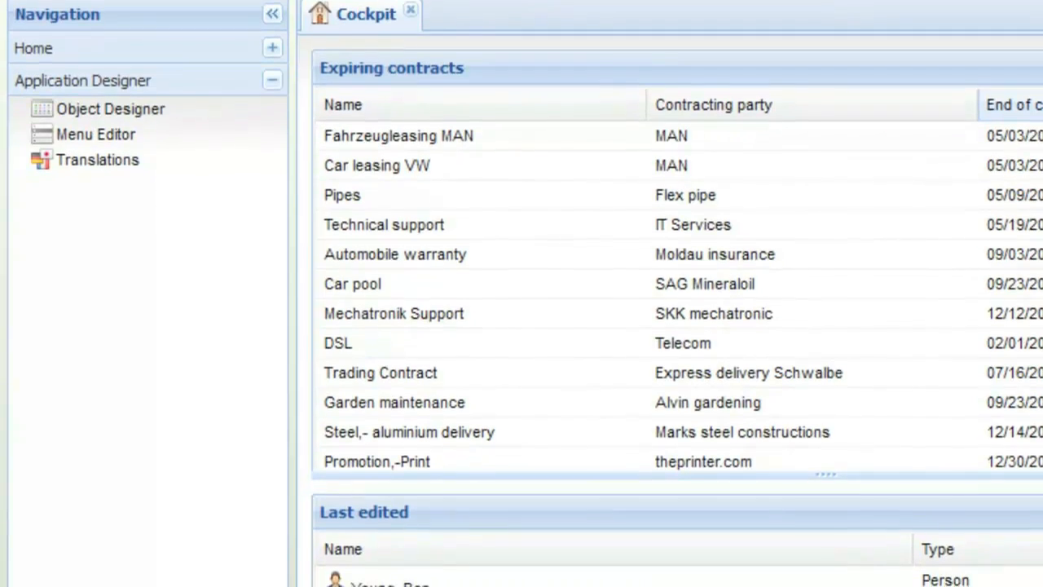
click(66, 89)
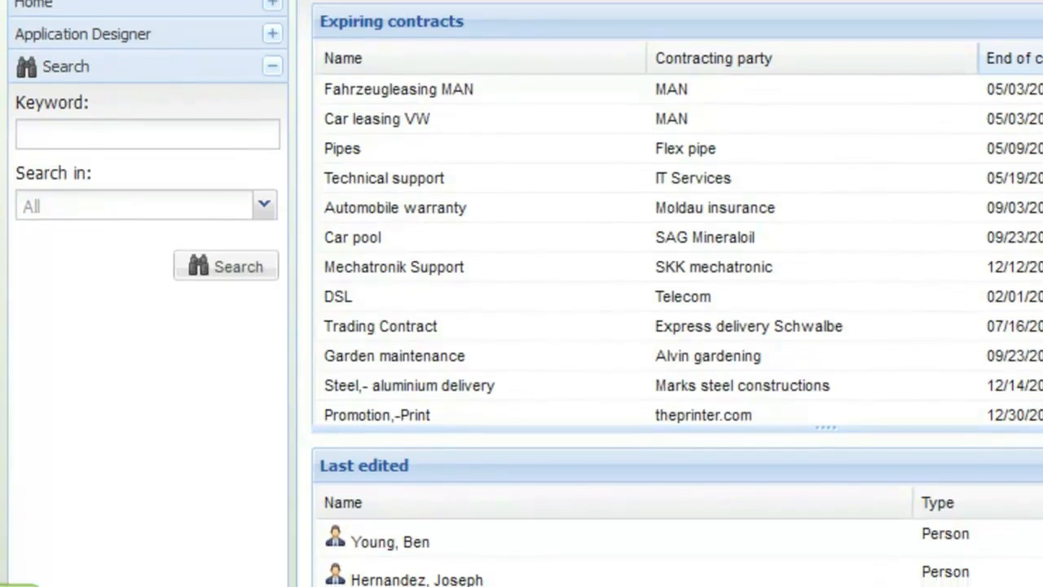
click(90, 359)
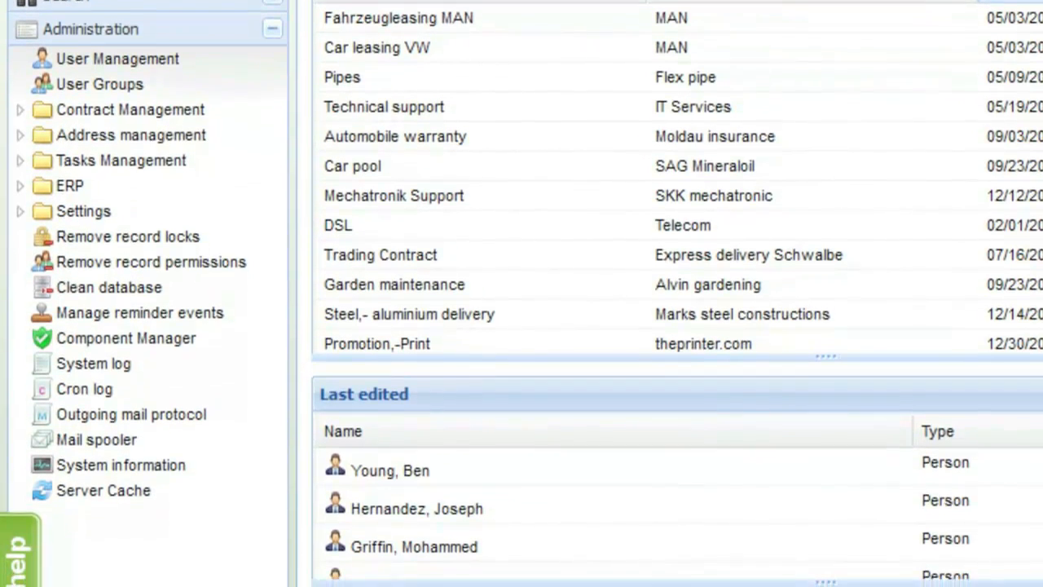
click(58, 526)
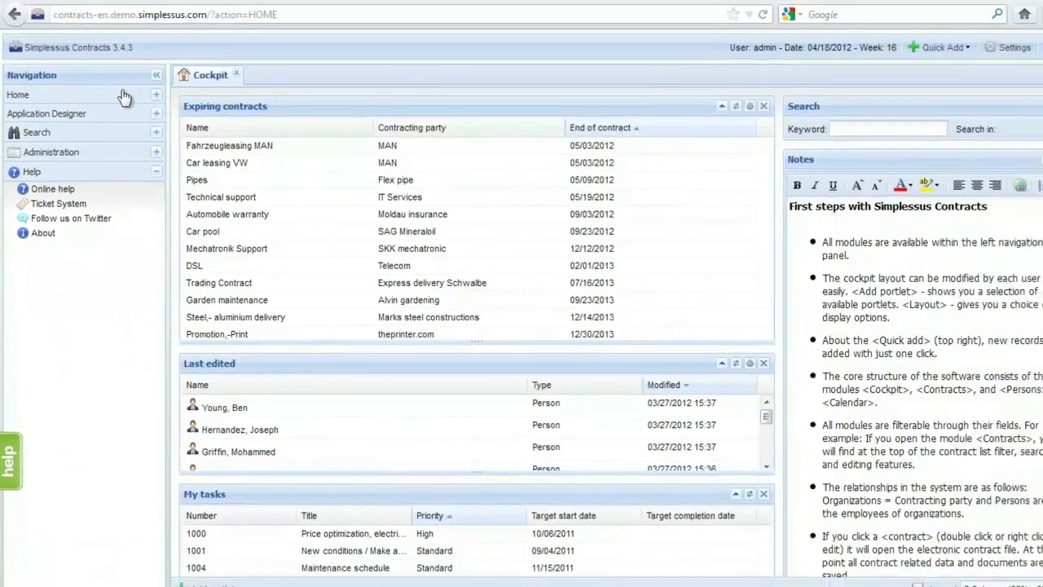
click(115, 110)
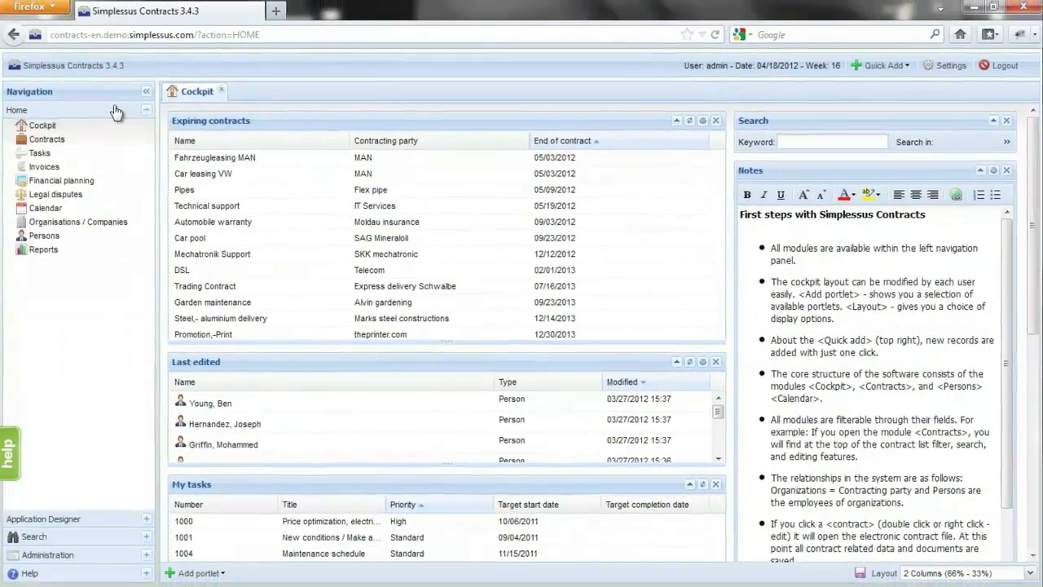
click(145, 92)
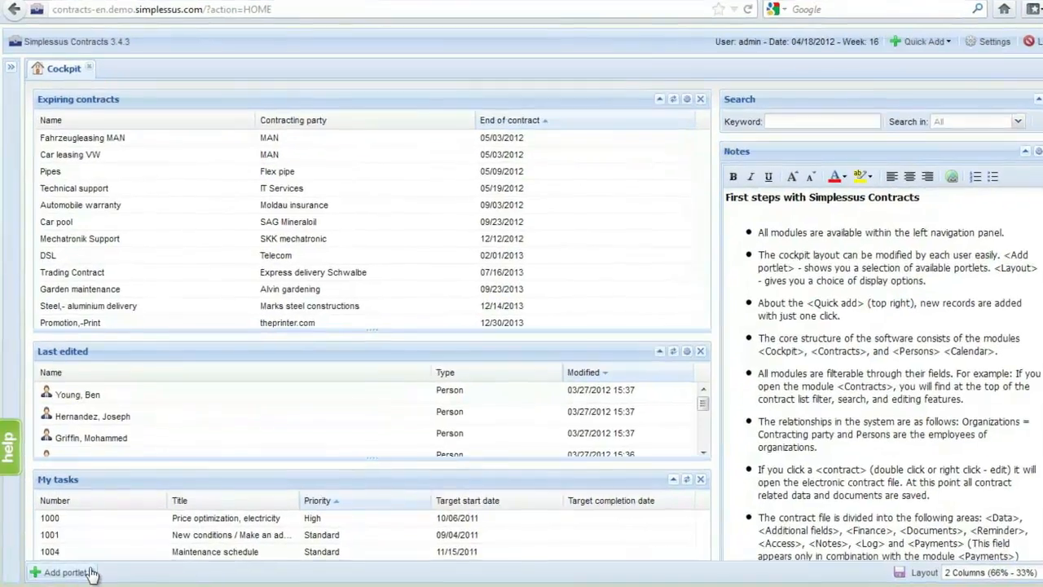
Step: Examine the portlets that can be added to the cockpit and the available column layouts
click(86, 574)
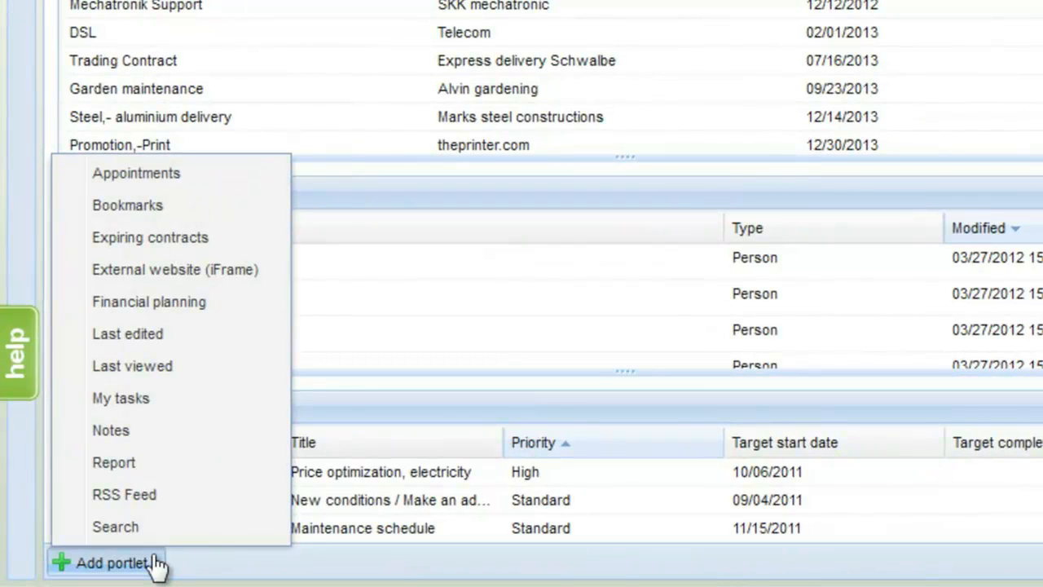
click(154, 559)
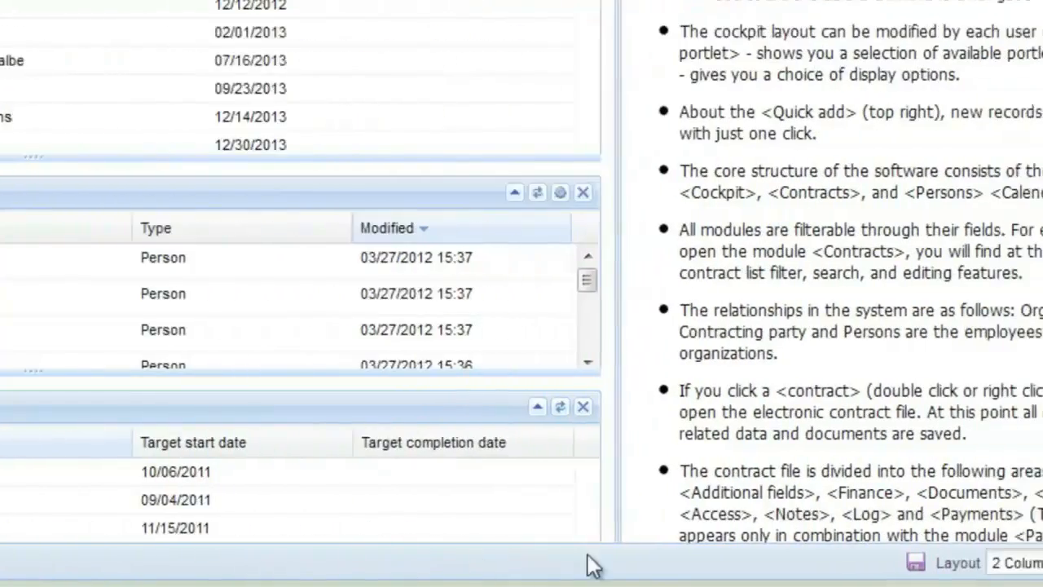
click(1021, 563)
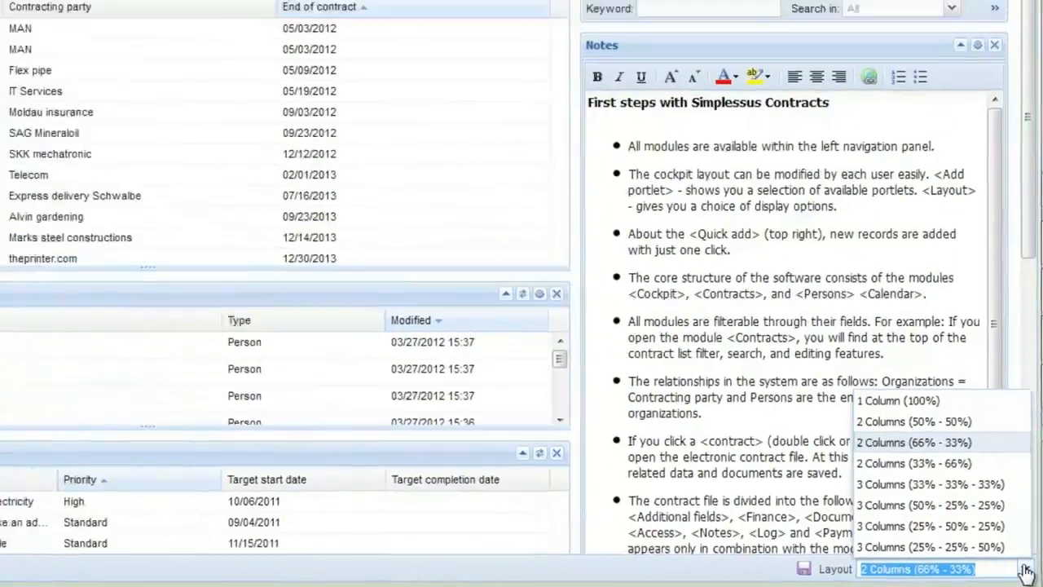
click(1021, 564)
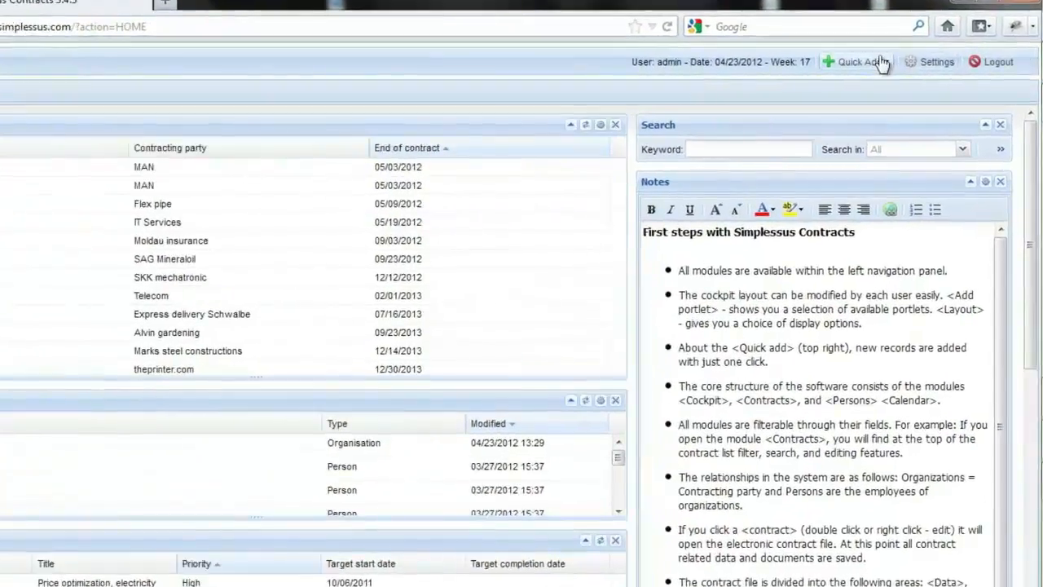
Step: Start a new person record with salutation Mr., title None and the person's first name and surname
click(880, 62)
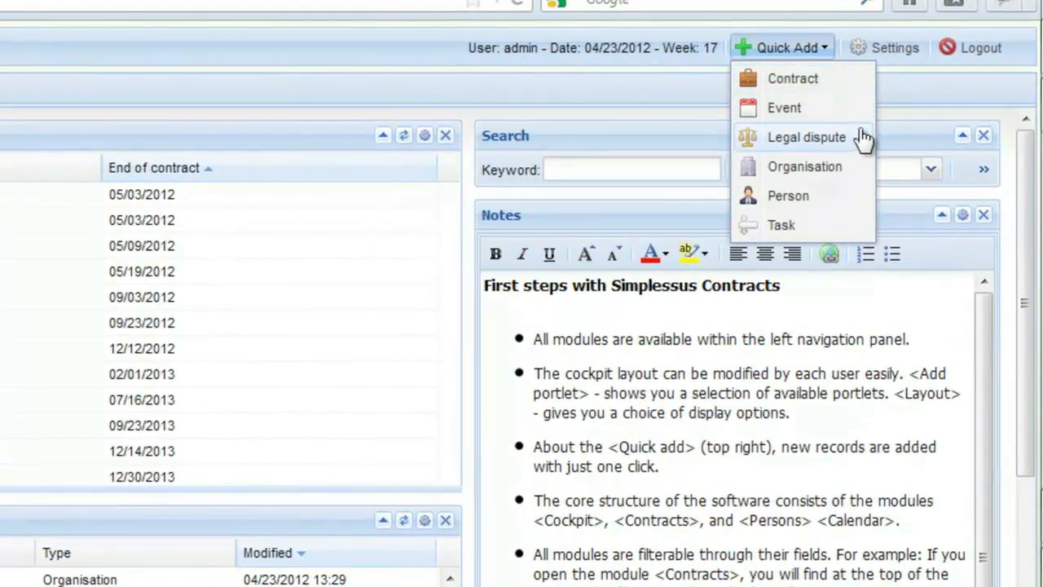
click(861, 201)
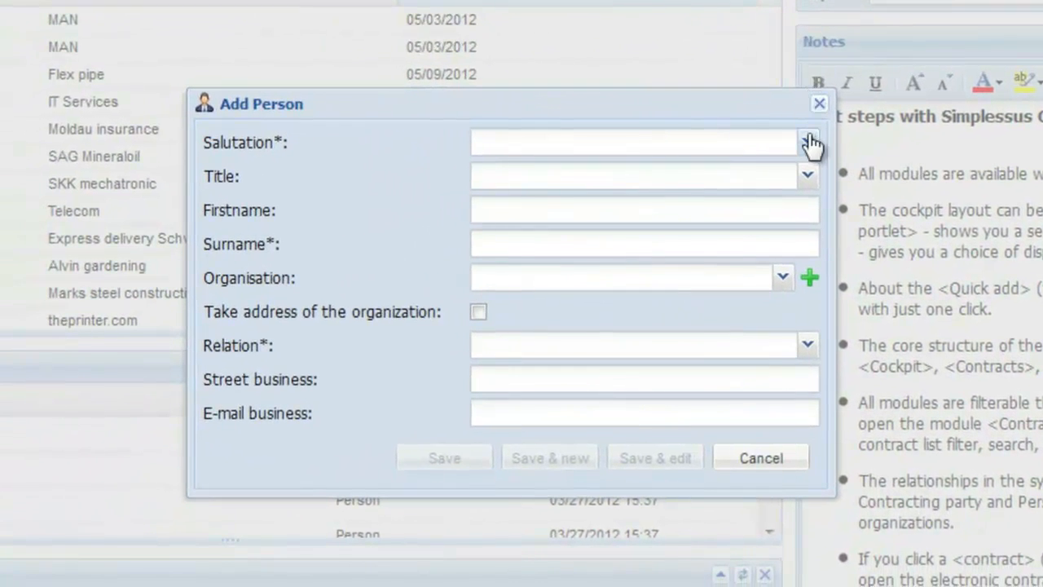
click(754, 173)
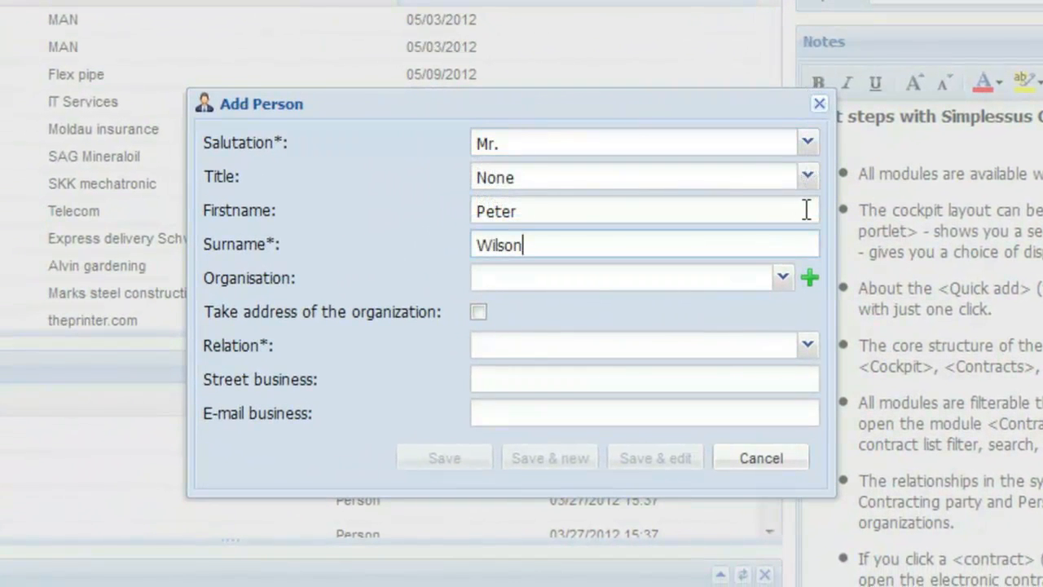
Step: Assign the new person to the organisation ABC Media and take over the organisation's address
click(810, 279)
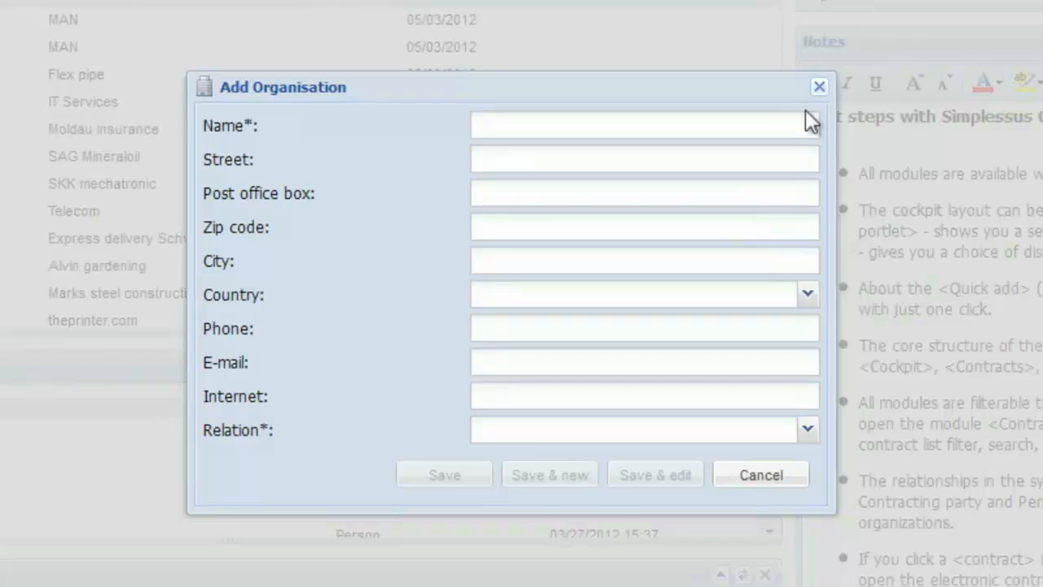
click(819, 87)
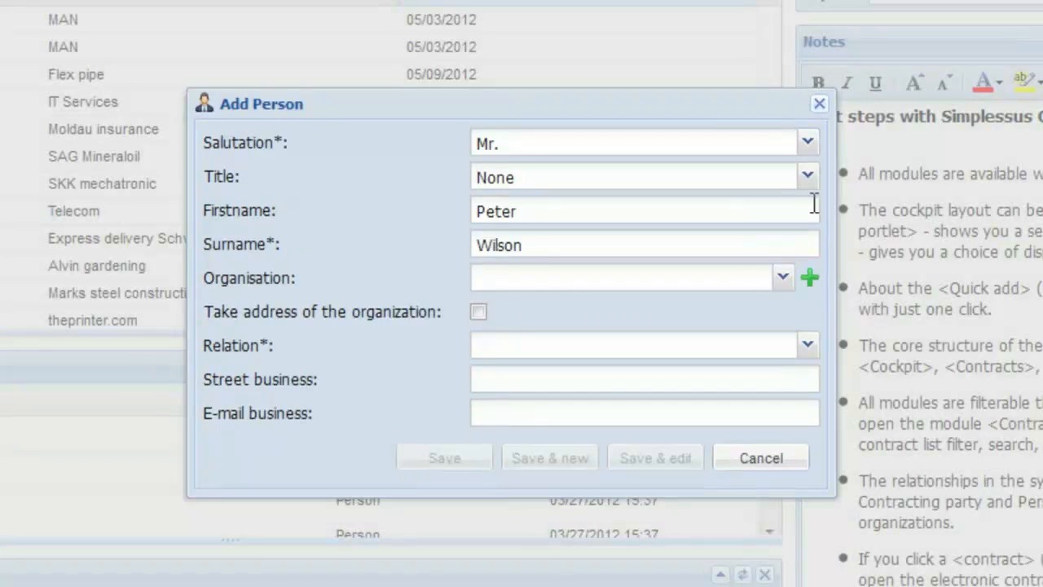
click(782, 280)
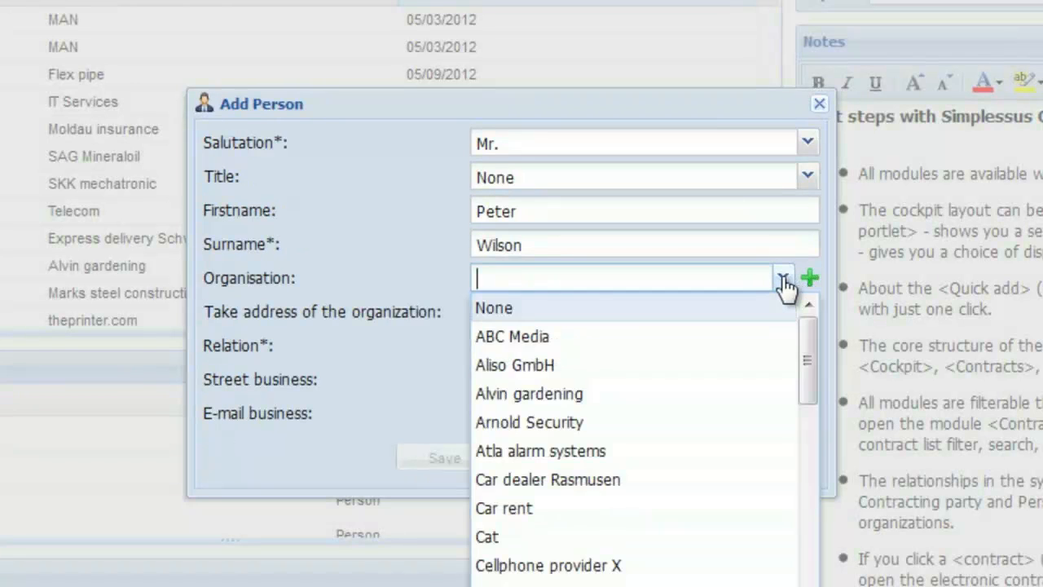
click(780, 337)
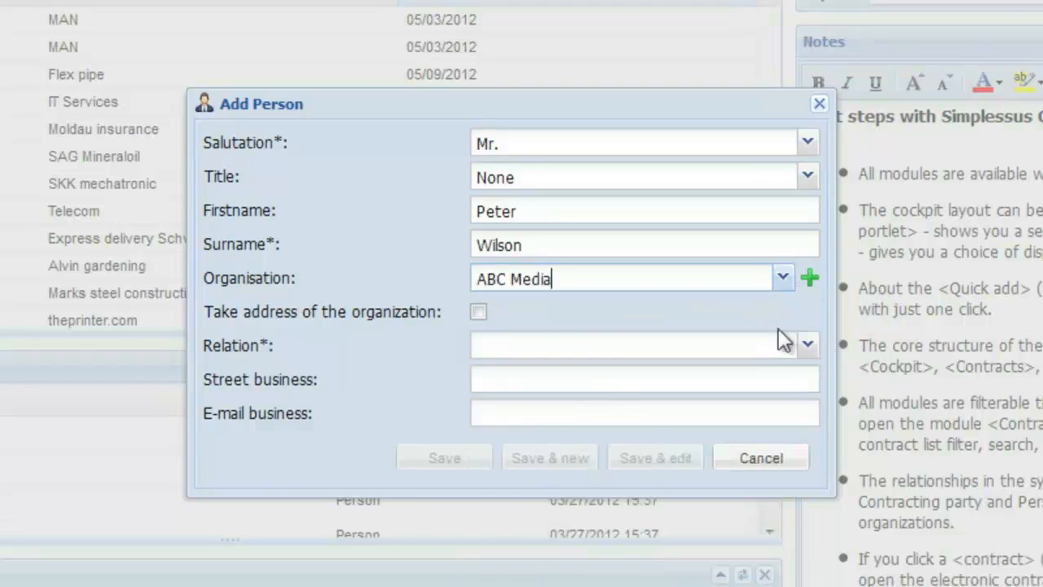
click(479, 313)
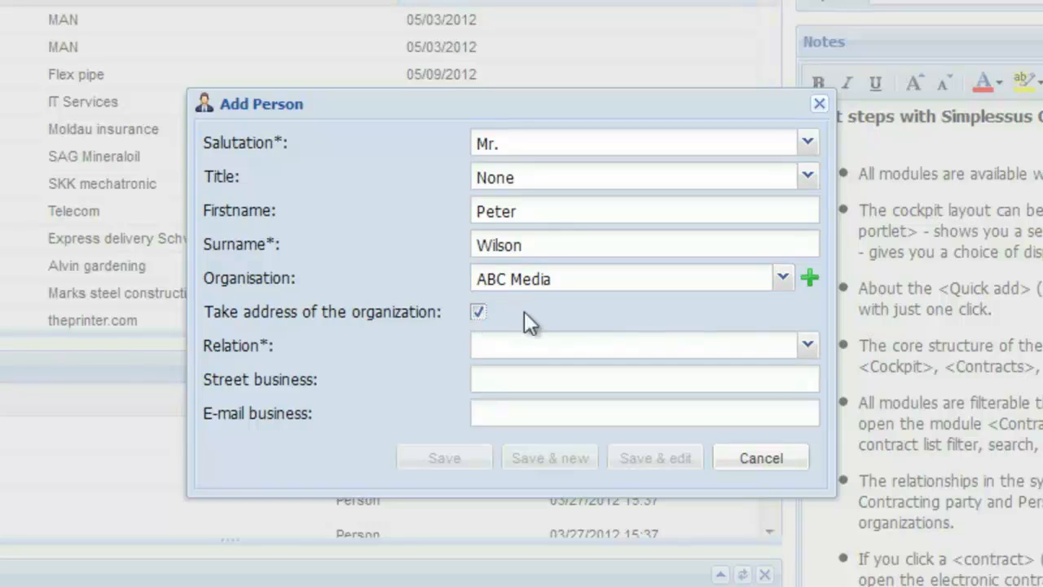
Step: Set the person's relation to Partner, fill in the business e-mail and save the record
click(806, 345)
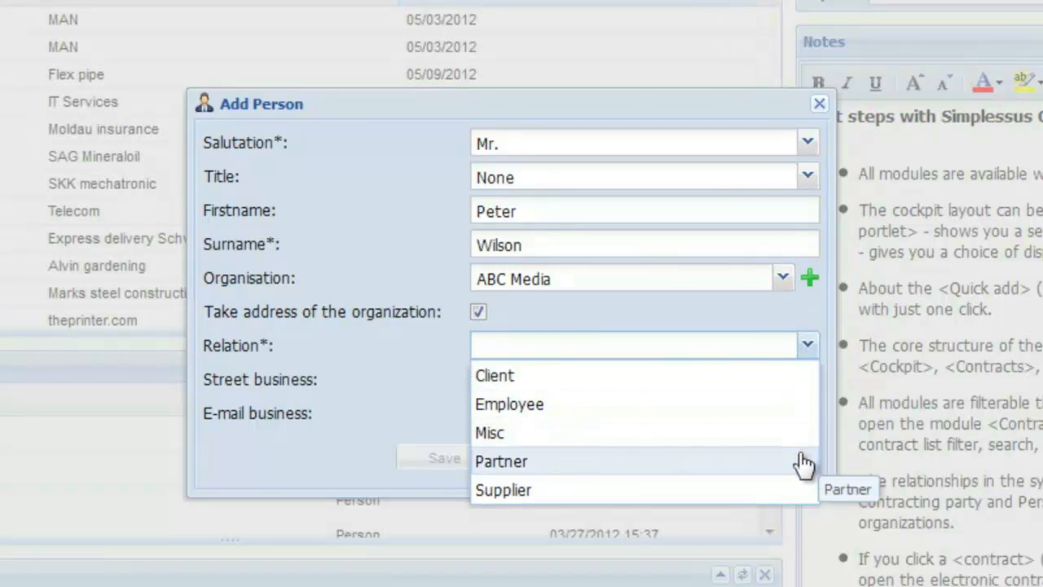
click(802, 462)
click(799, 371)
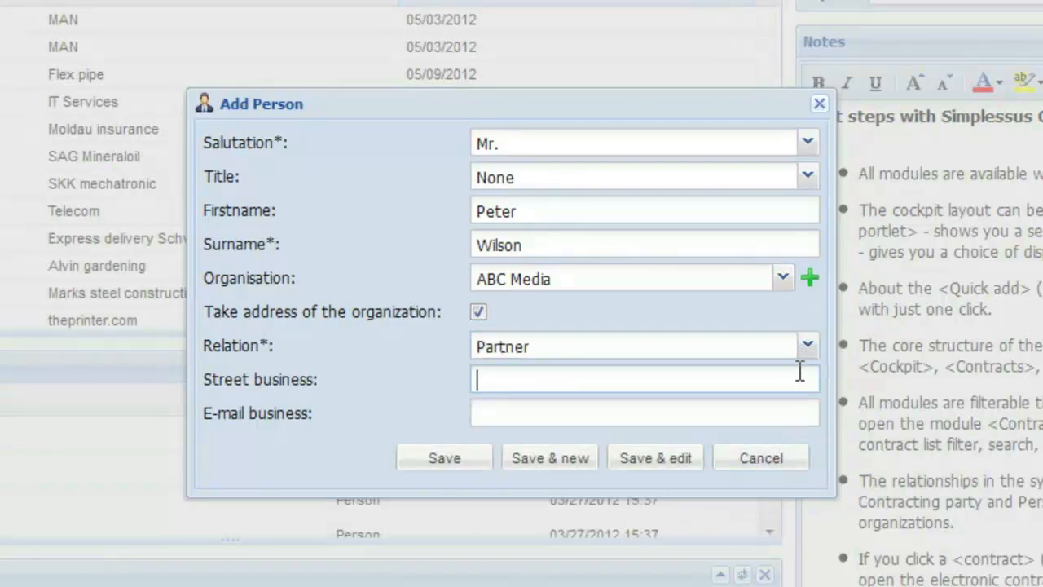
click(796, 412)
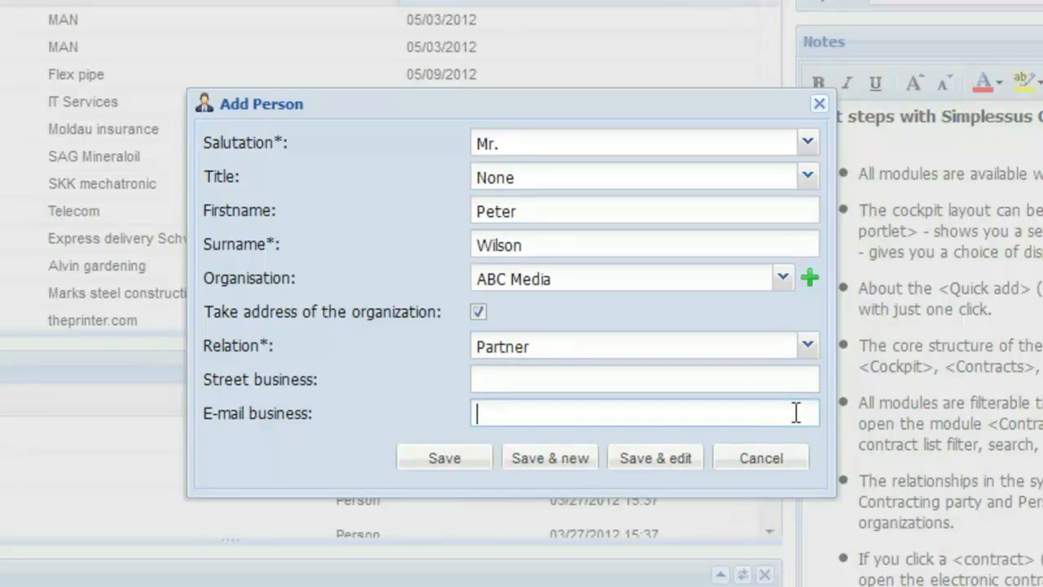
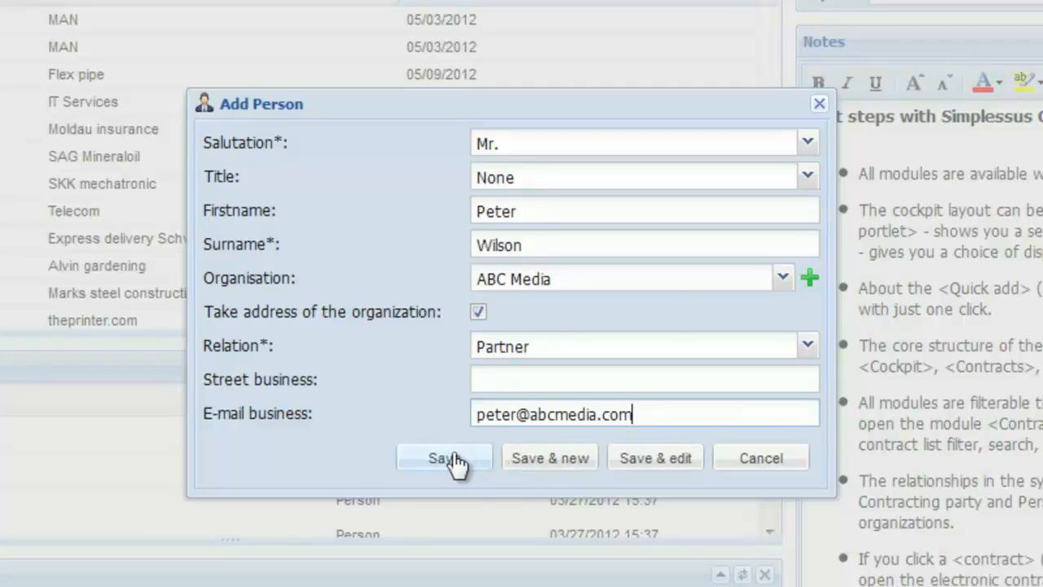
click(447, 457)
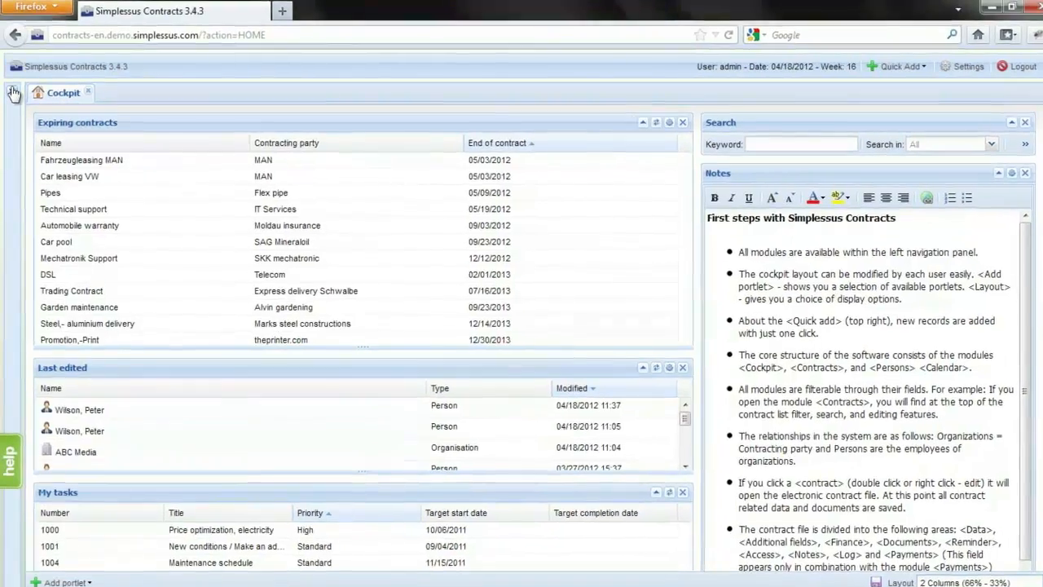
Step: Restore the navigation area, open the Contracts module and look through its predefined views
click(12, 91)
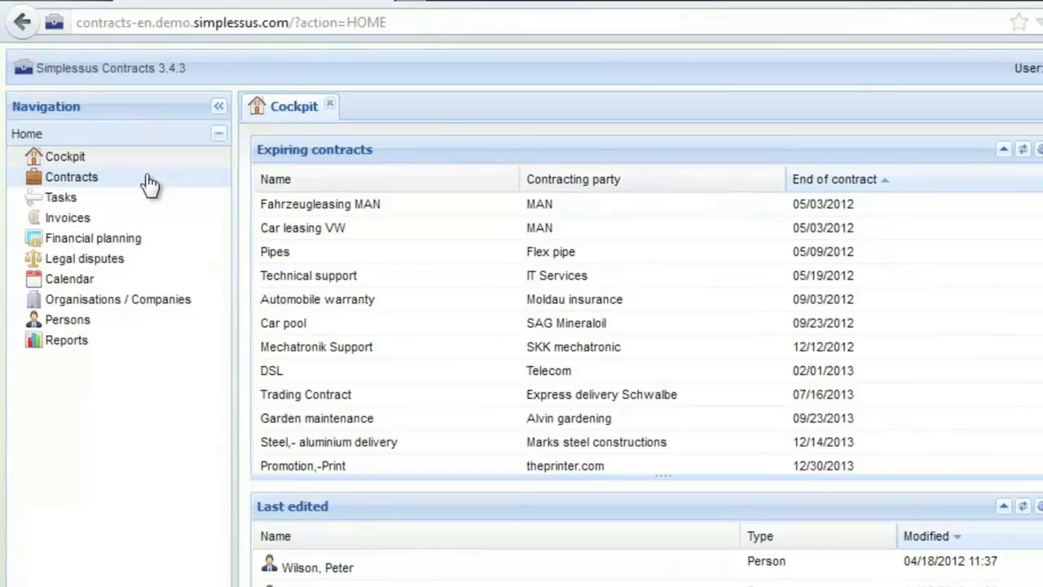
click(150, 184)
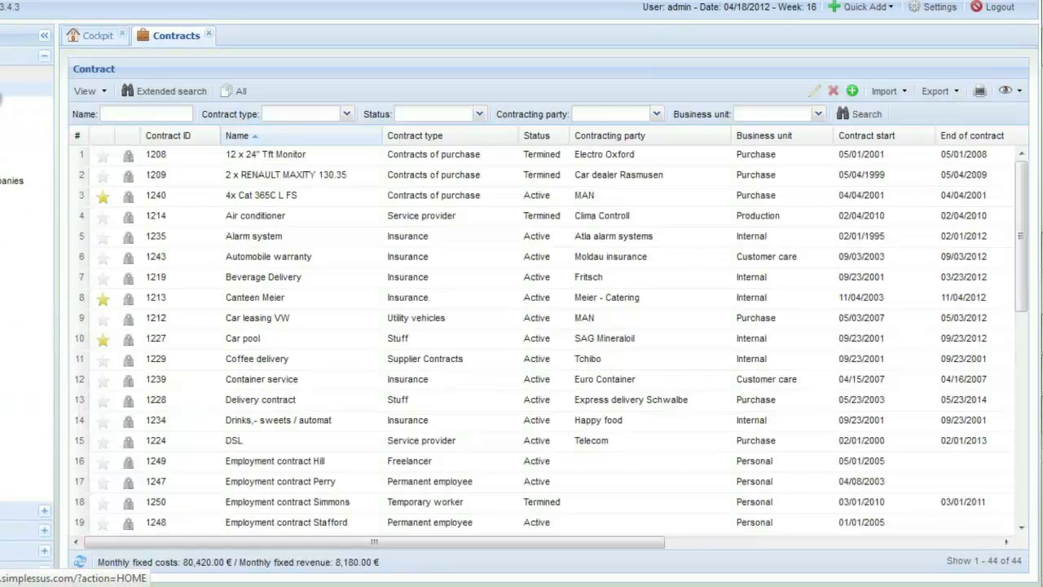
click(102, 91)
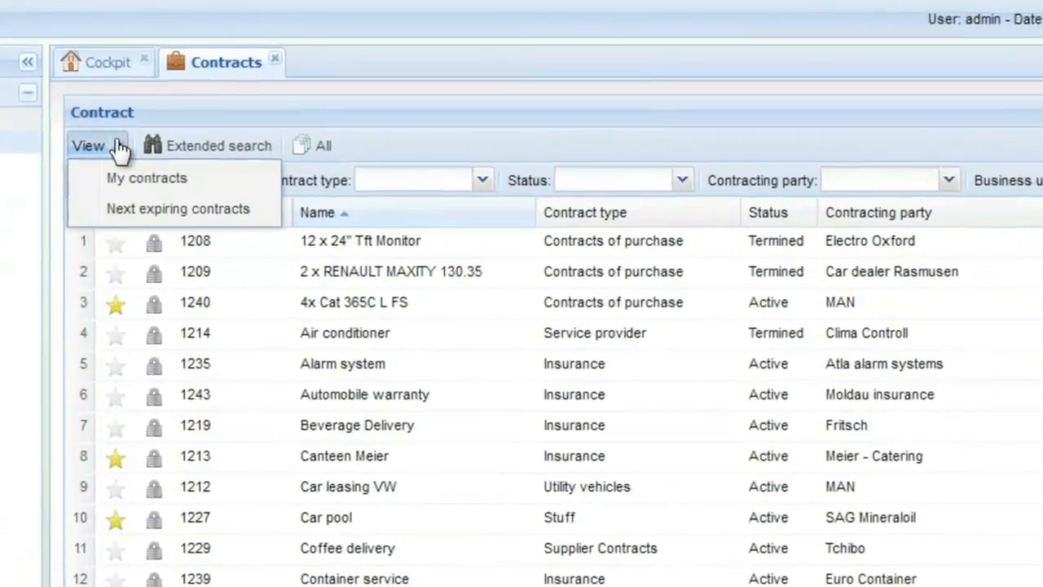
click(120, 148)
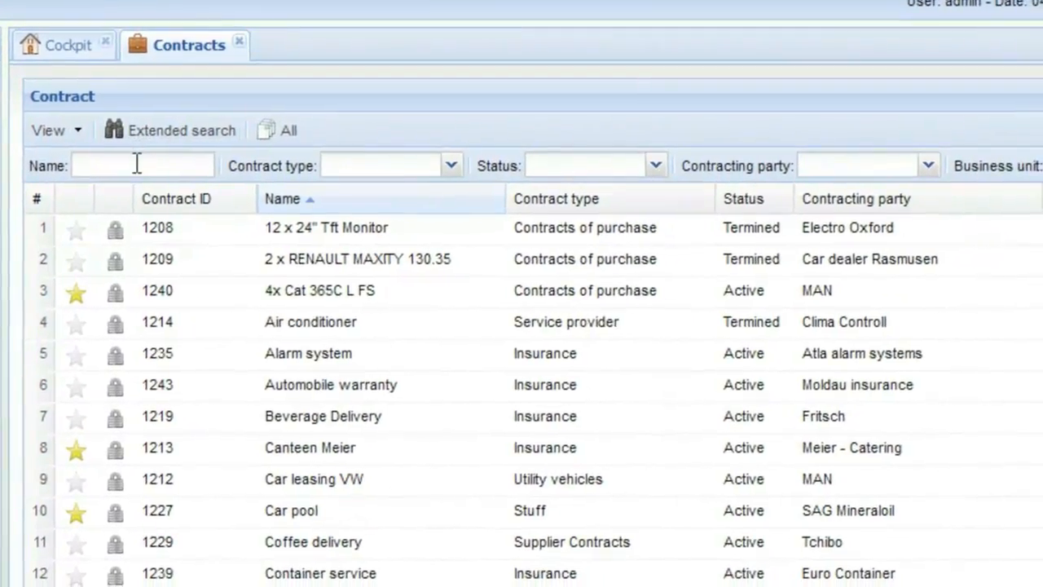
Step: Set the contract type, status and business unit filters to All, and check the contracting party filter without choosing a party
click(451, 164)
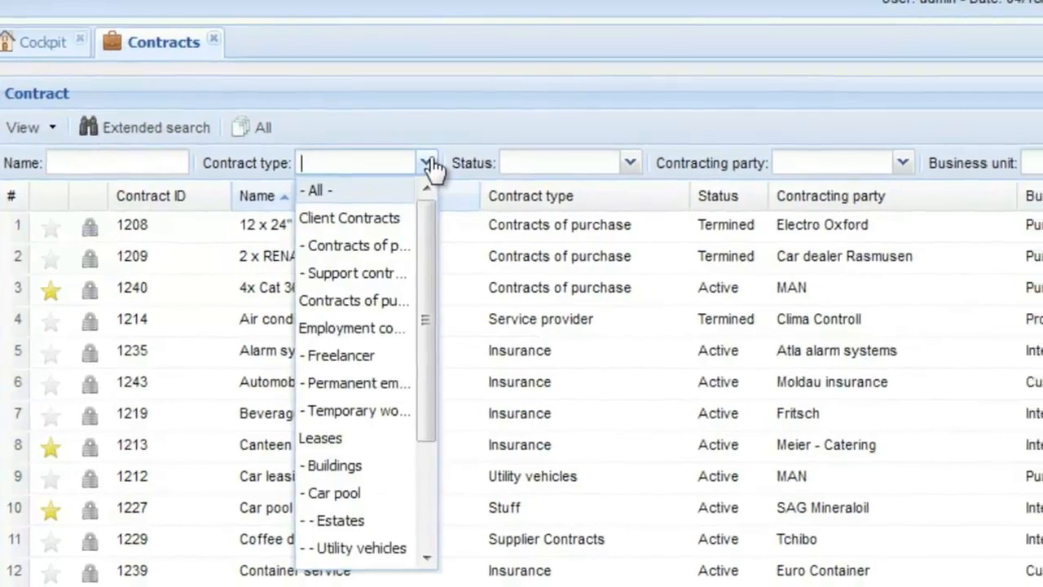
click(451, 163)
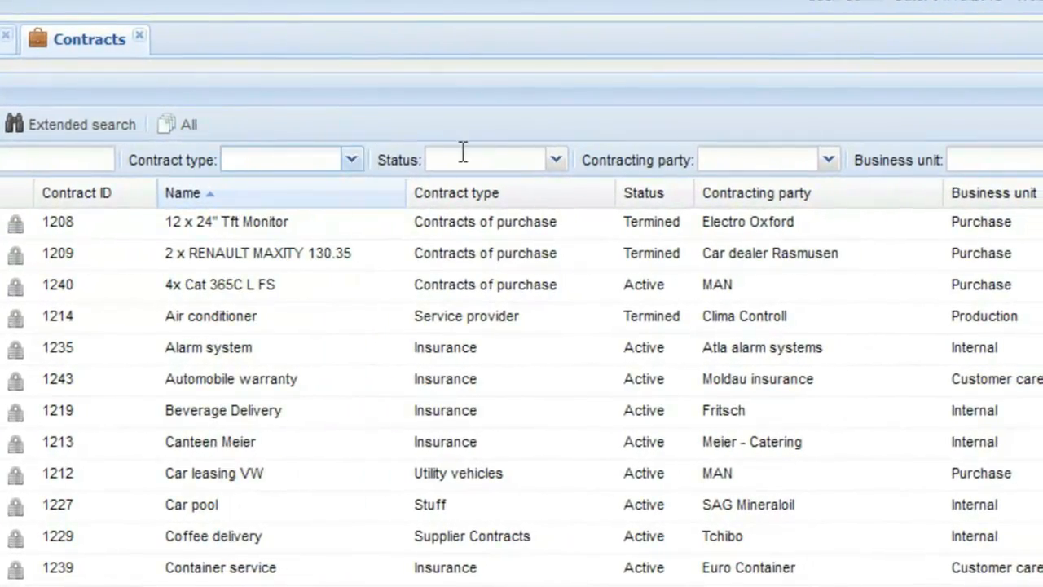
click(554, 160)
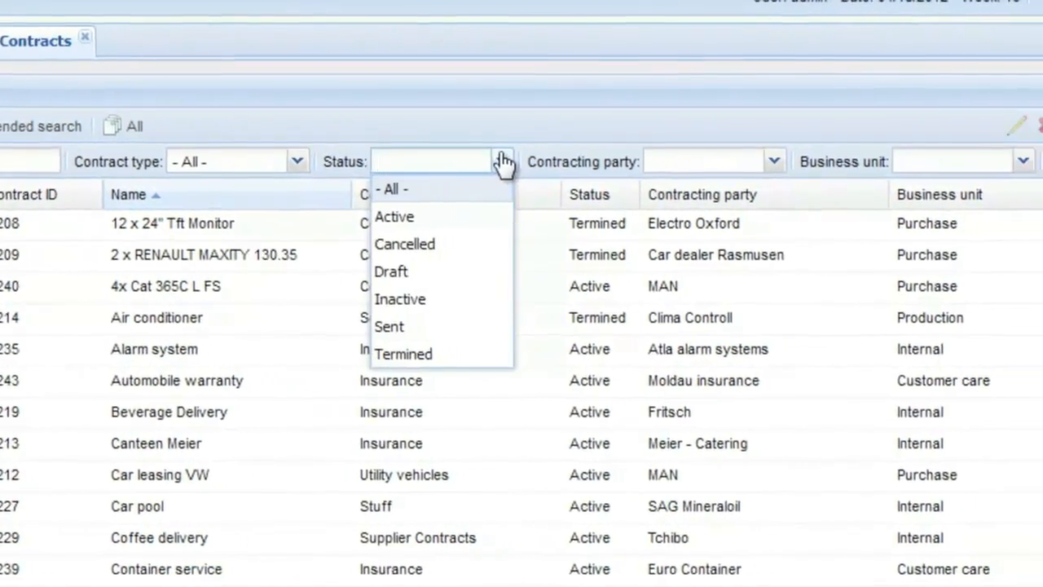
click(555, 159)
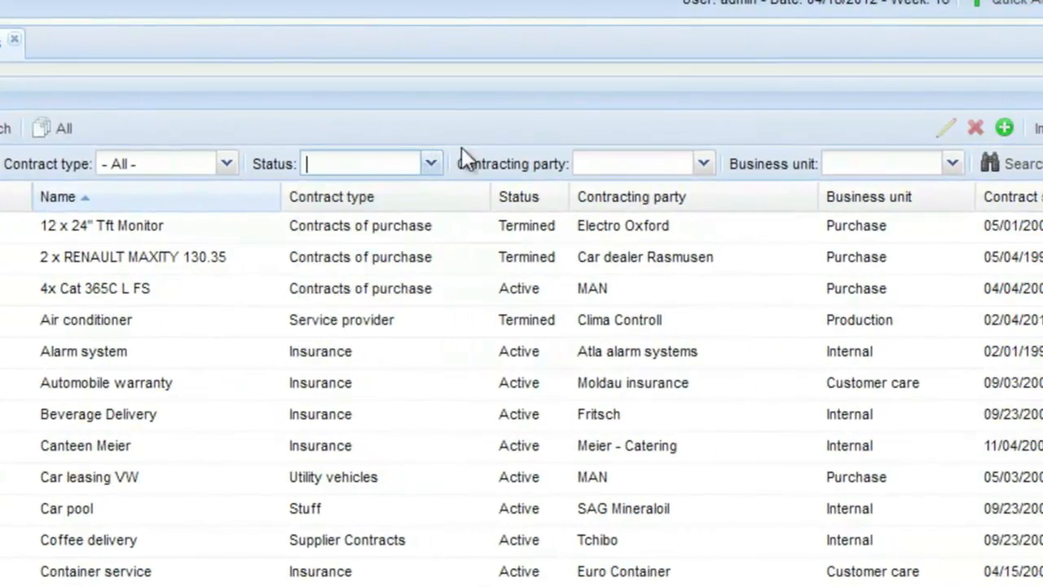
click(703, 163)
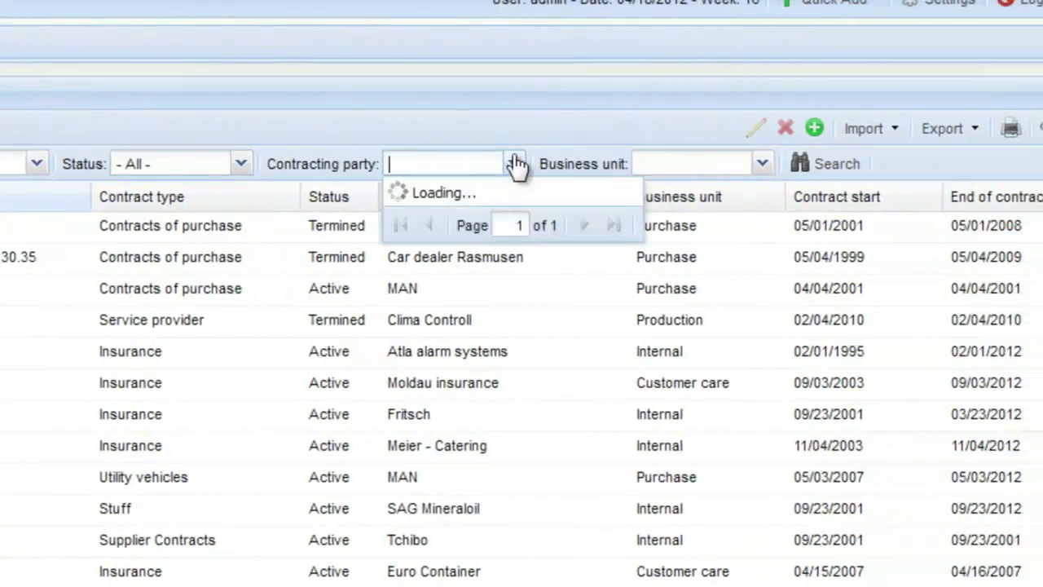
click(496, 163)
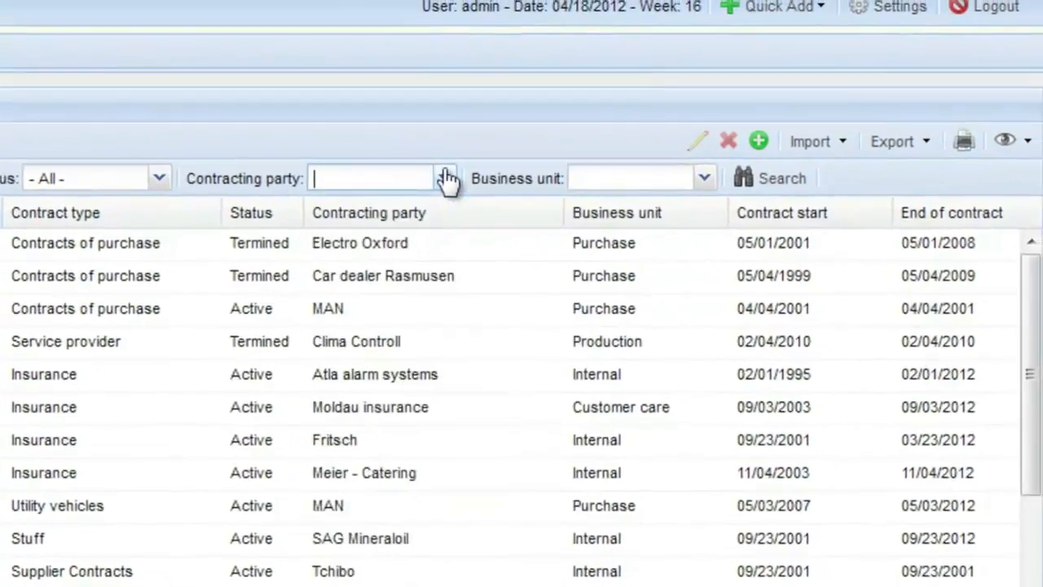
click(744, 164)
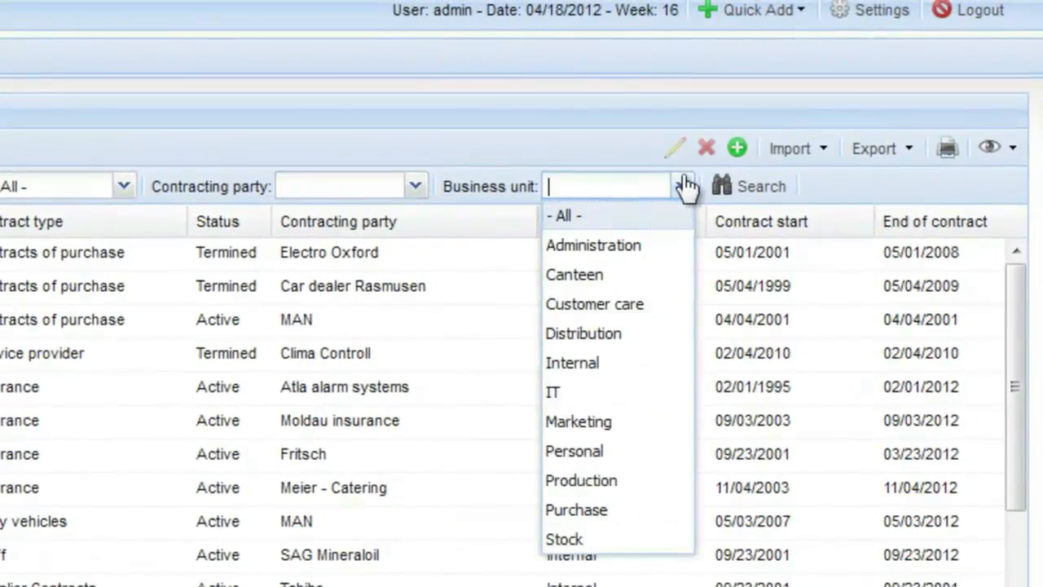
click(686, 186)
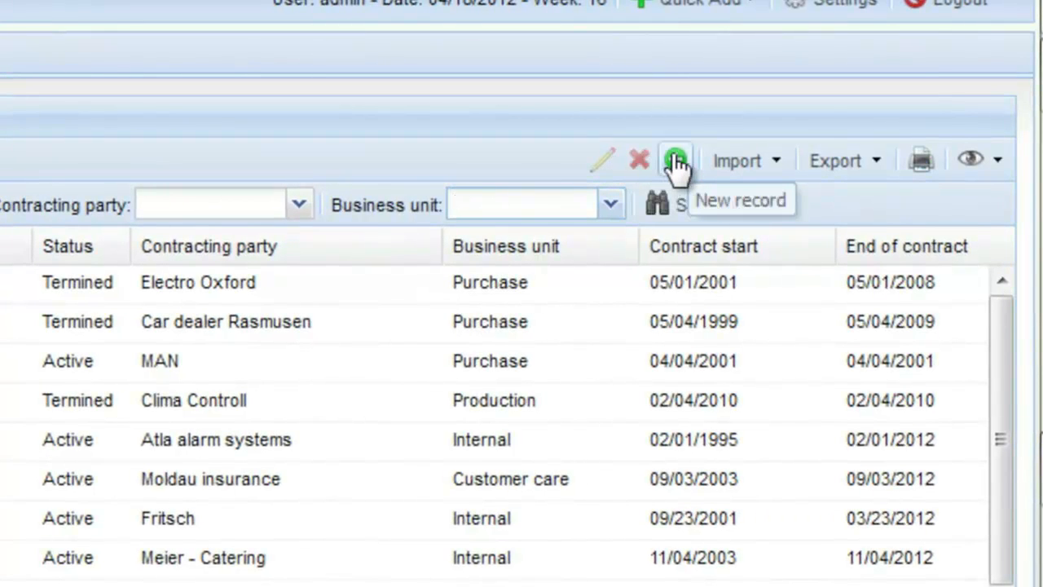
Step: Examine the import formats available for contract records
click(780, 161)
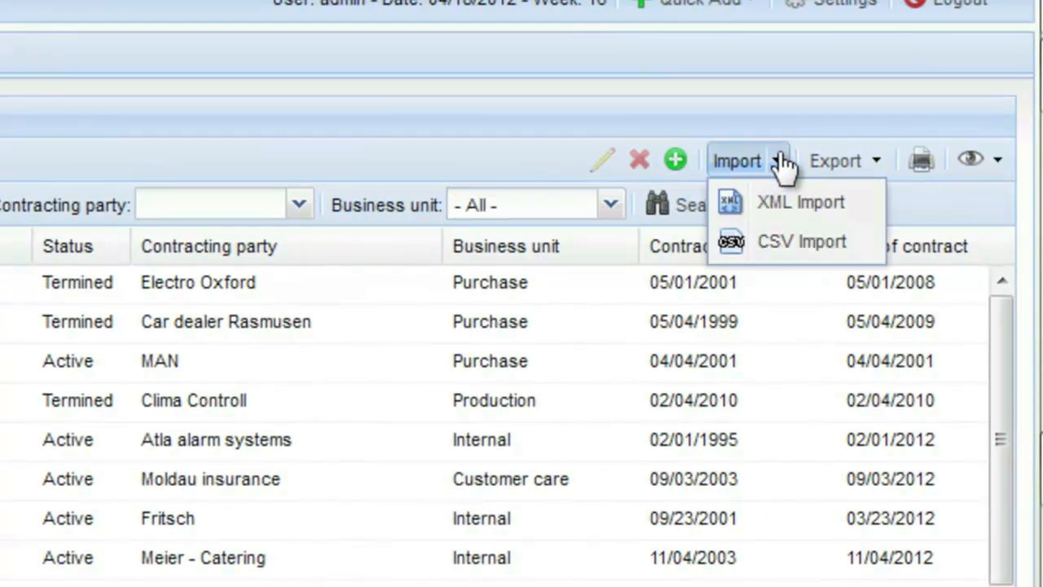
click(779, 160)
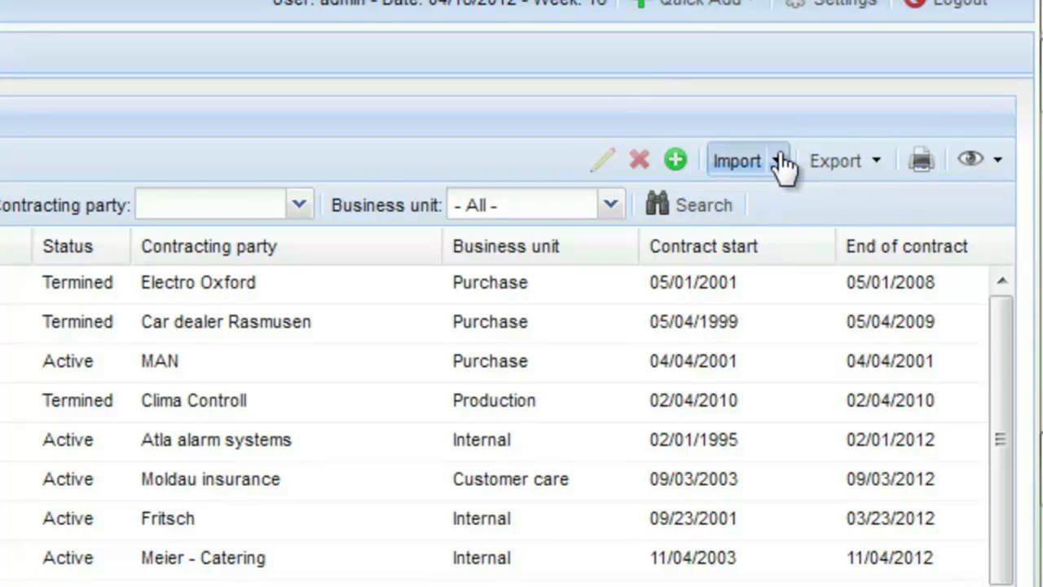
Step: Examine the export formats and the list view options available for contract records
click(880, 160)
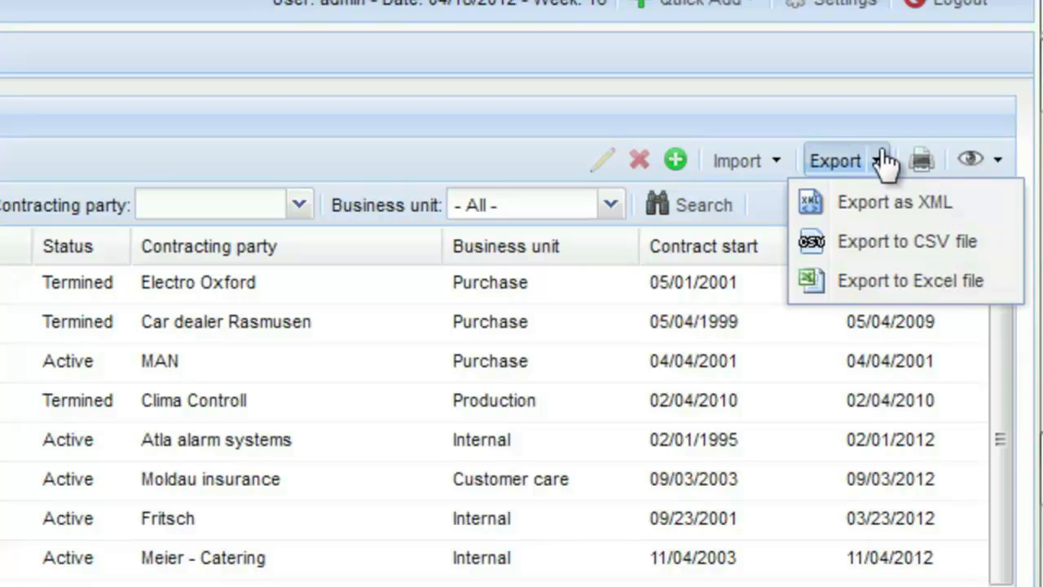
click(883, 161)
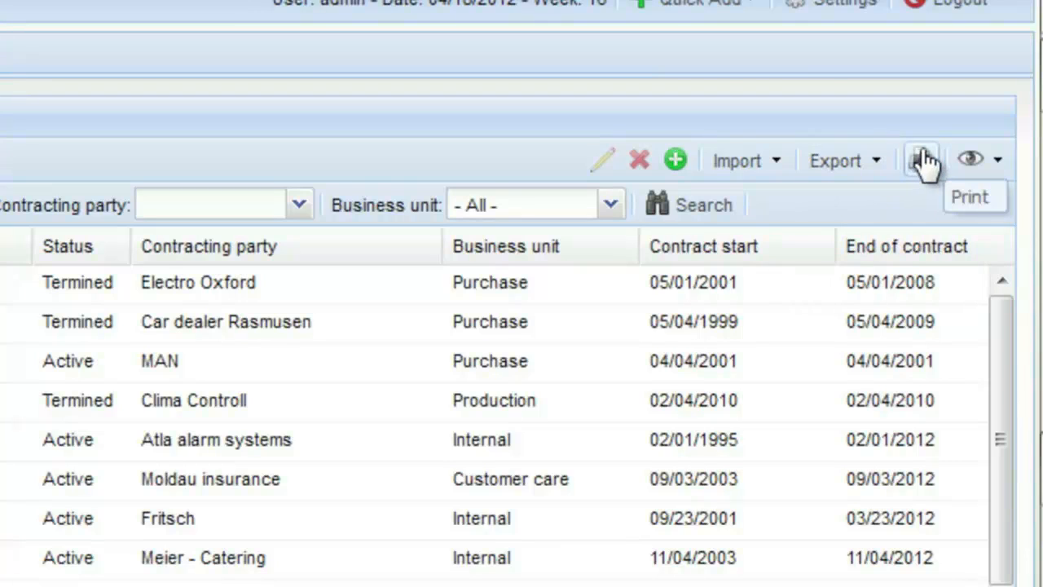
click(997, 161)
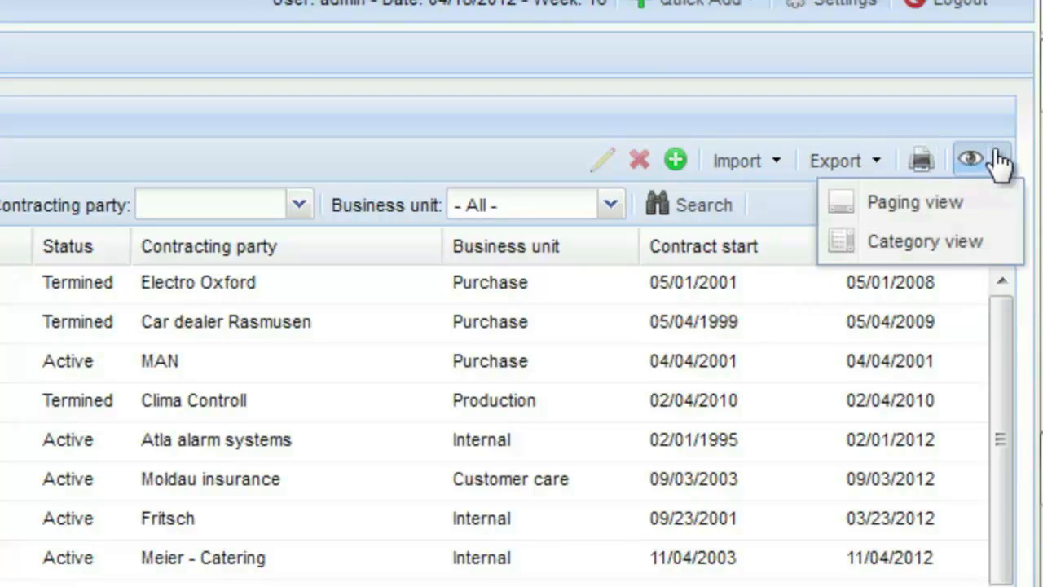
click(999, 163)
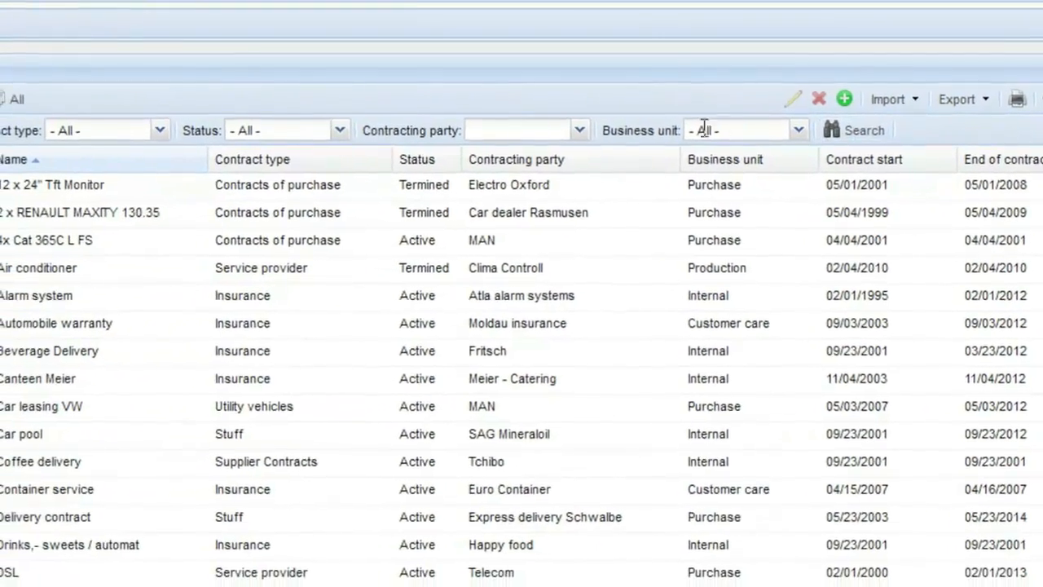
Step: Filter the contract list by the contracting party ABC Media and run the search
click(581, 131)
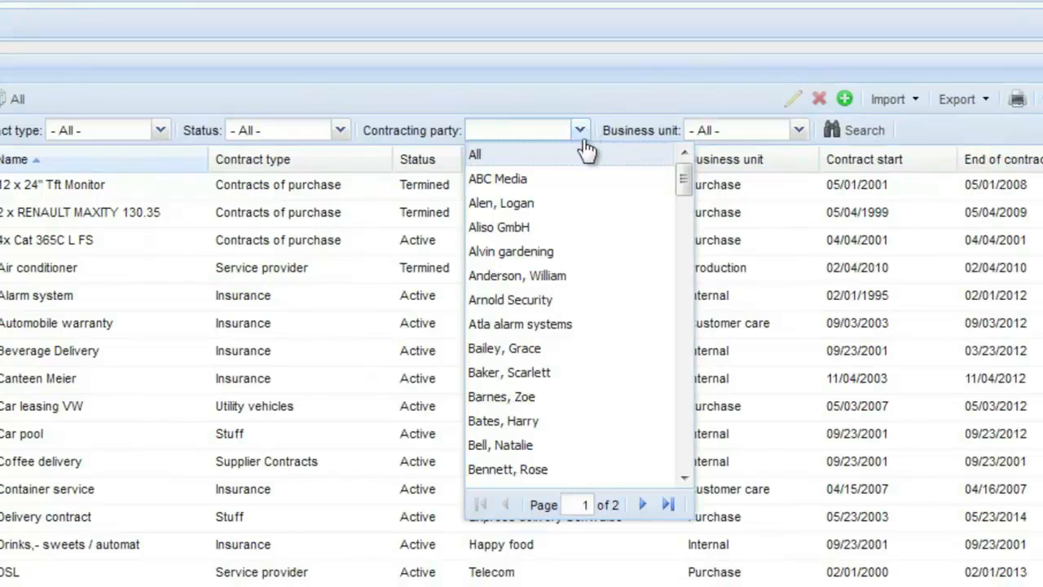
click(583, 177)
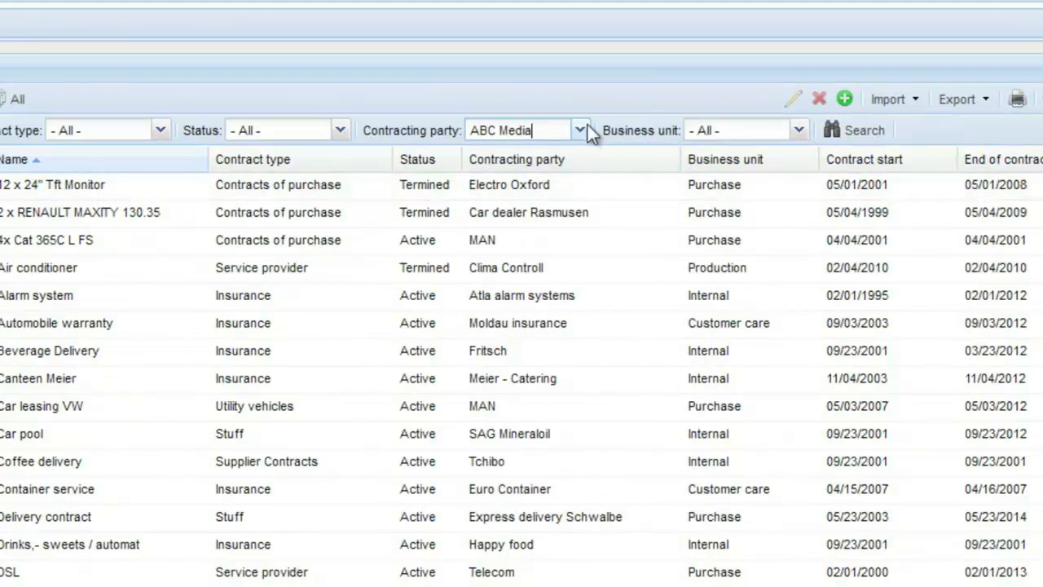
click(854, 132)
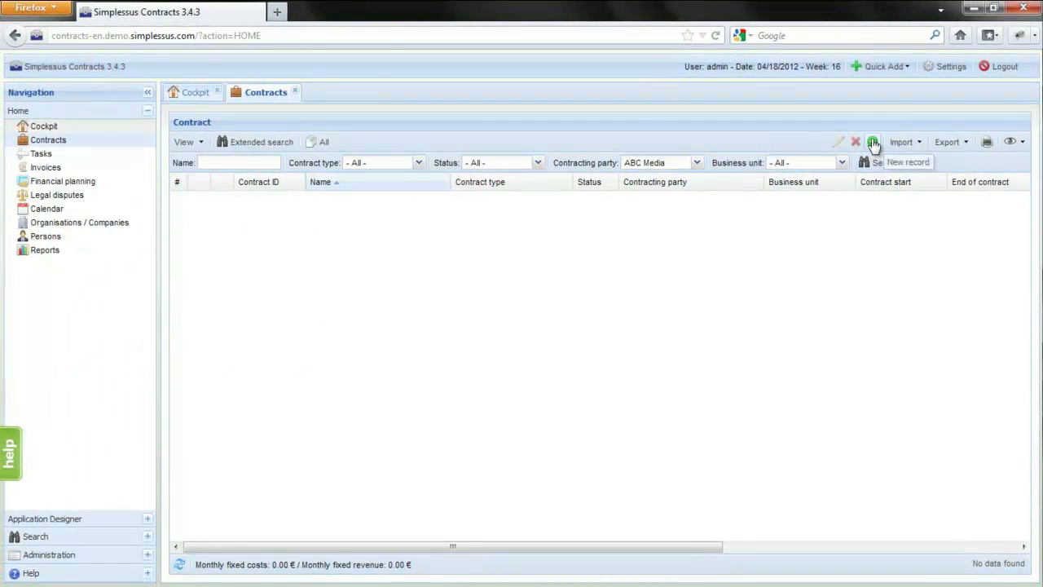
Step: Start an IT Support contract of type Support contracts for ABC Media, business unit IT, choosing the external contact person and Administrator as internal contact
click(873, 144)
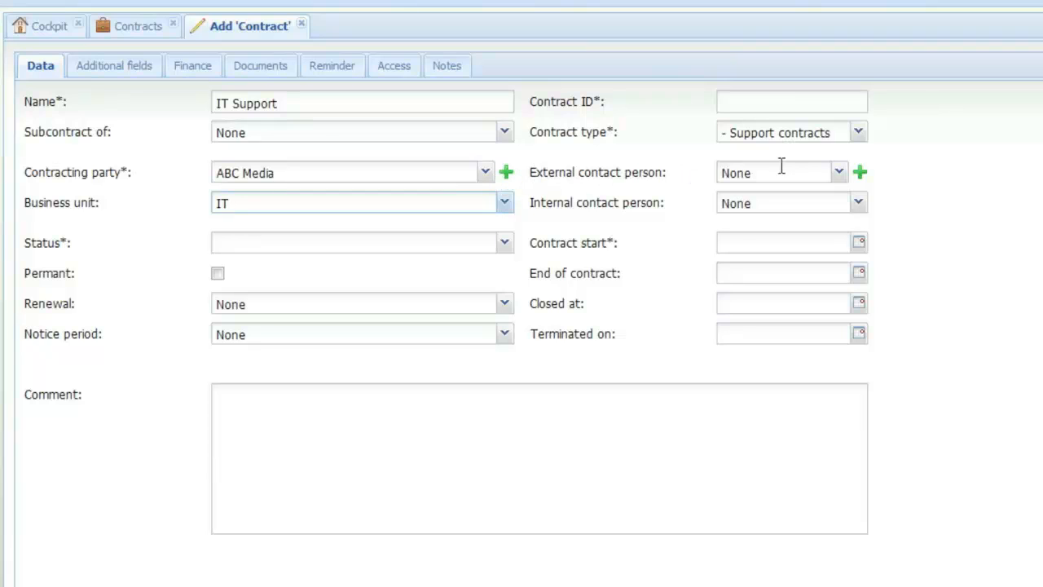
click(840, 174)
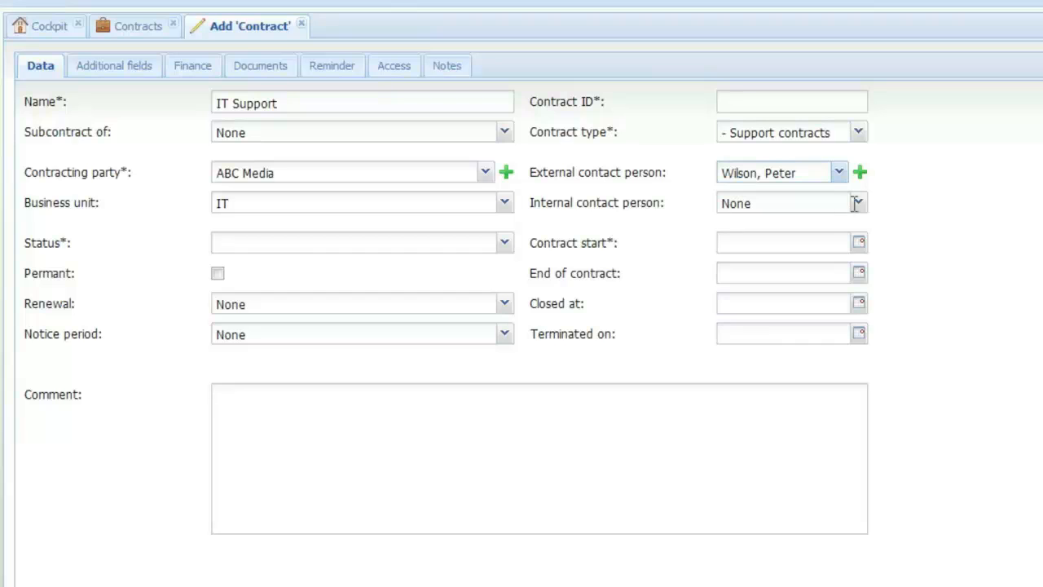
click(860, 210)
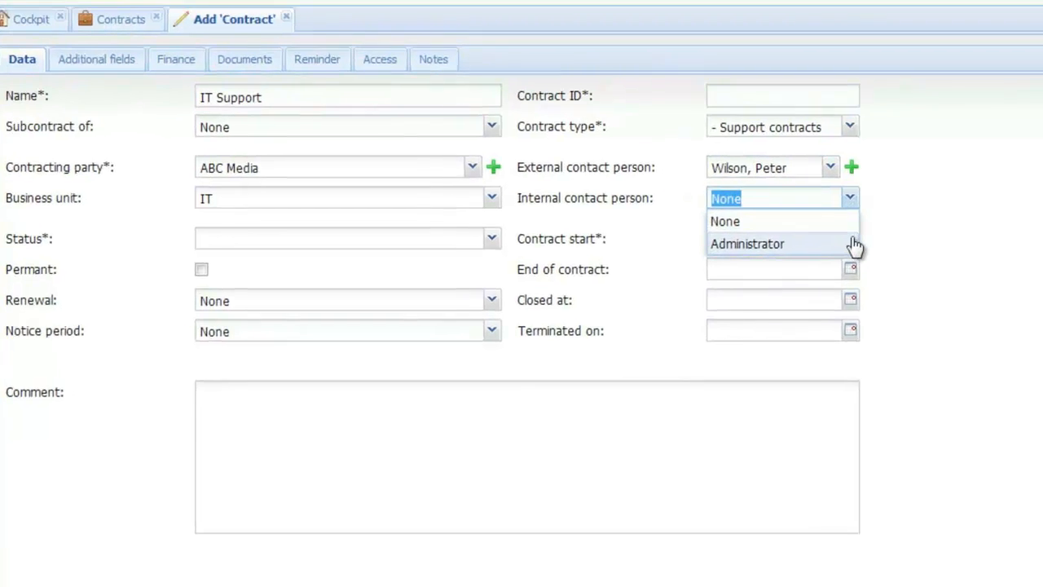
click(854, 246)
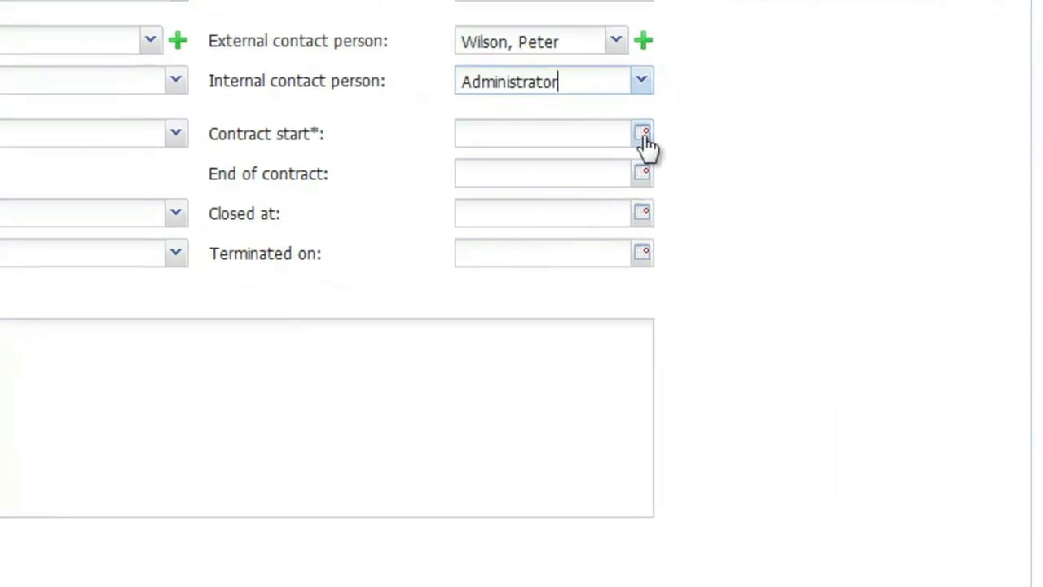
Step: Set the contract start to 04/18/2012 and the end of contract to 10/18/2012
click(683, 157)
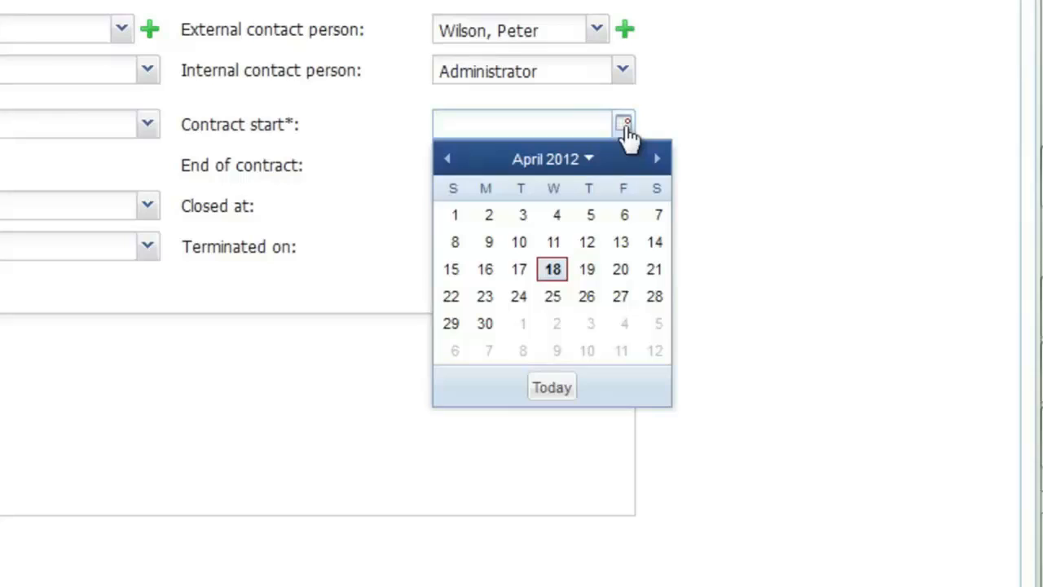
click(547, 267)
drag(547, 121, 418, 119)
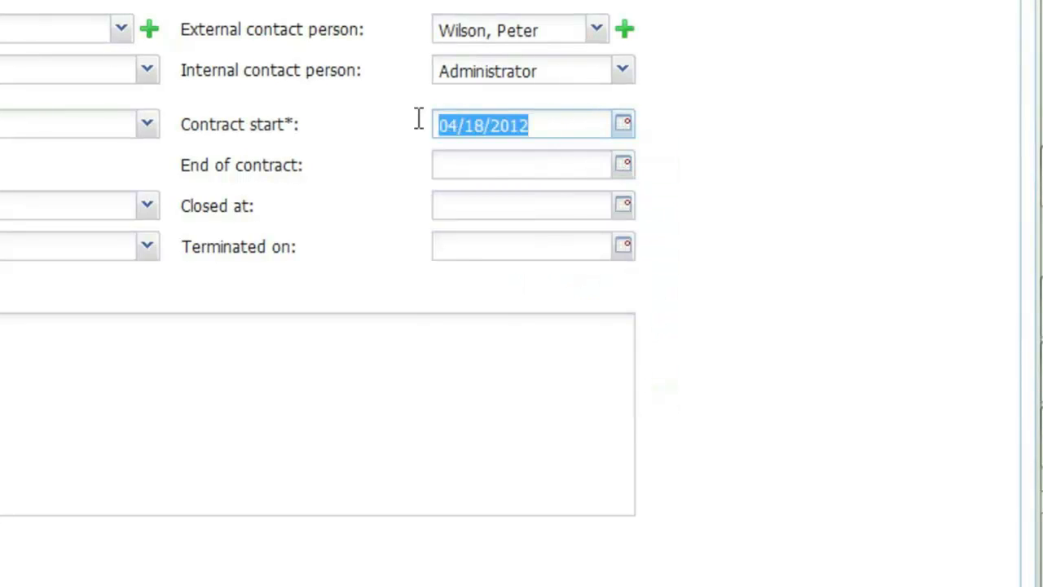
key(ctrl+c)
click(458, 160)
key(ctrl+v)
double_click(458, 160)
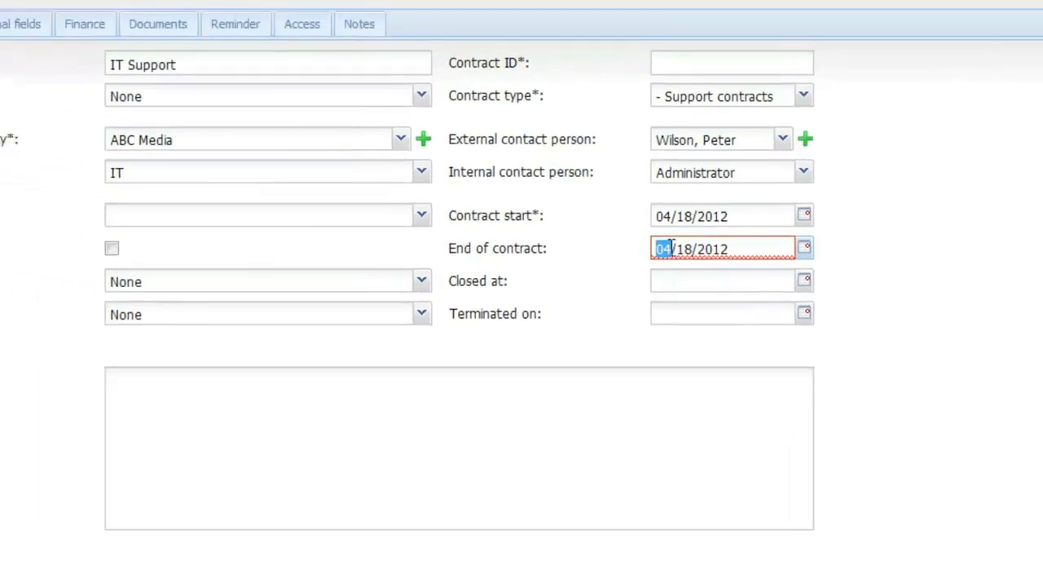
text(10)
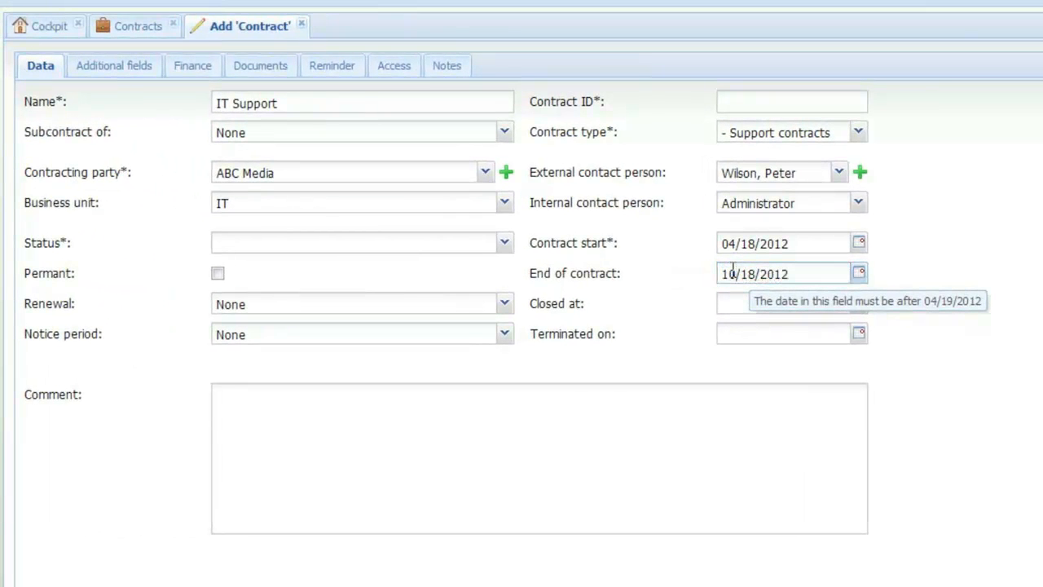
Step: Set the contract status to Active, mark it as permanent, and choose 30 days for both renewal and notice period
click(505, 243)
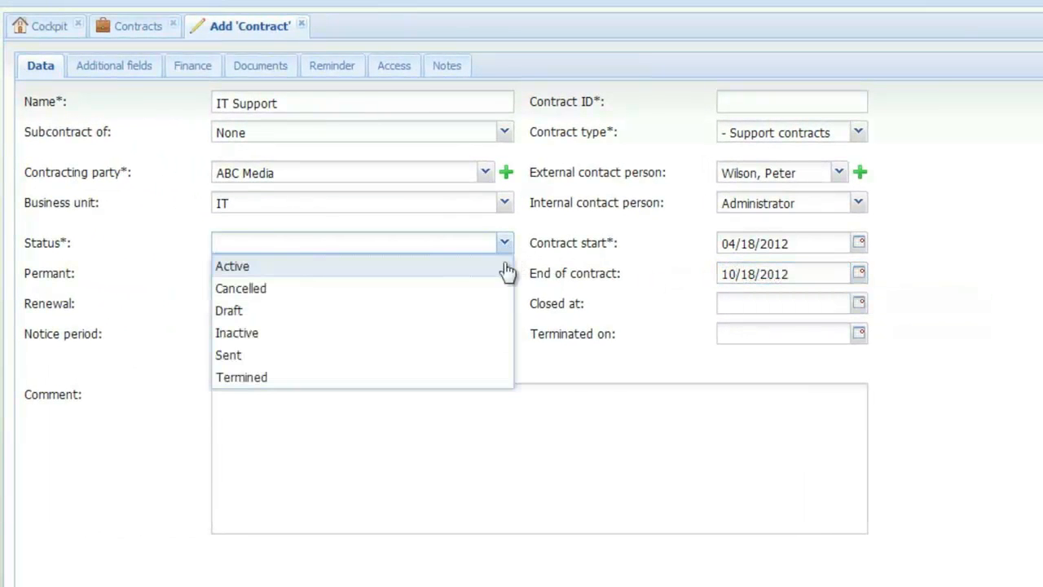
click(505, 267)
click(505, 303)
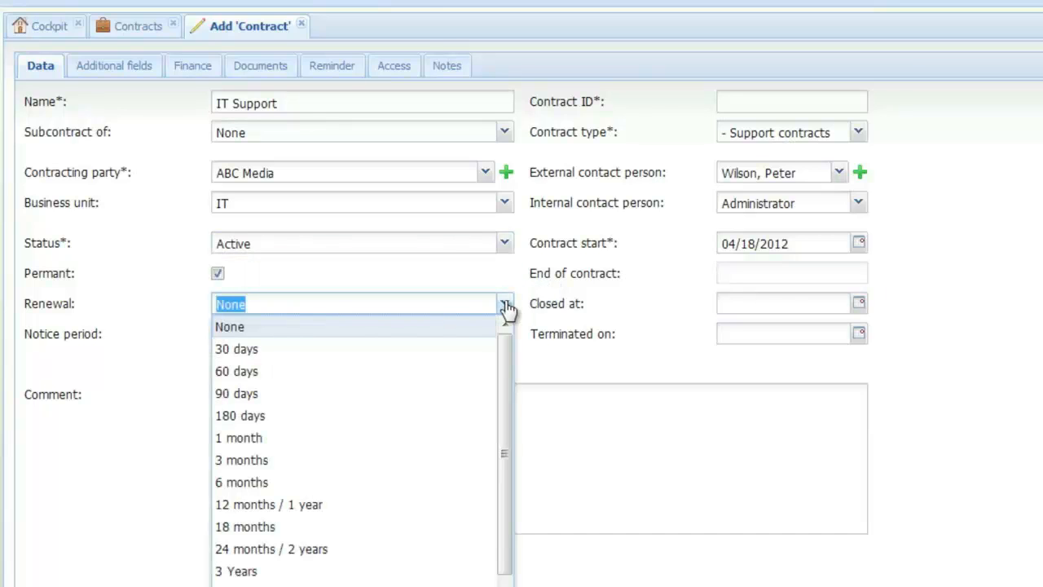
click(494, 350)
click(505, 334)
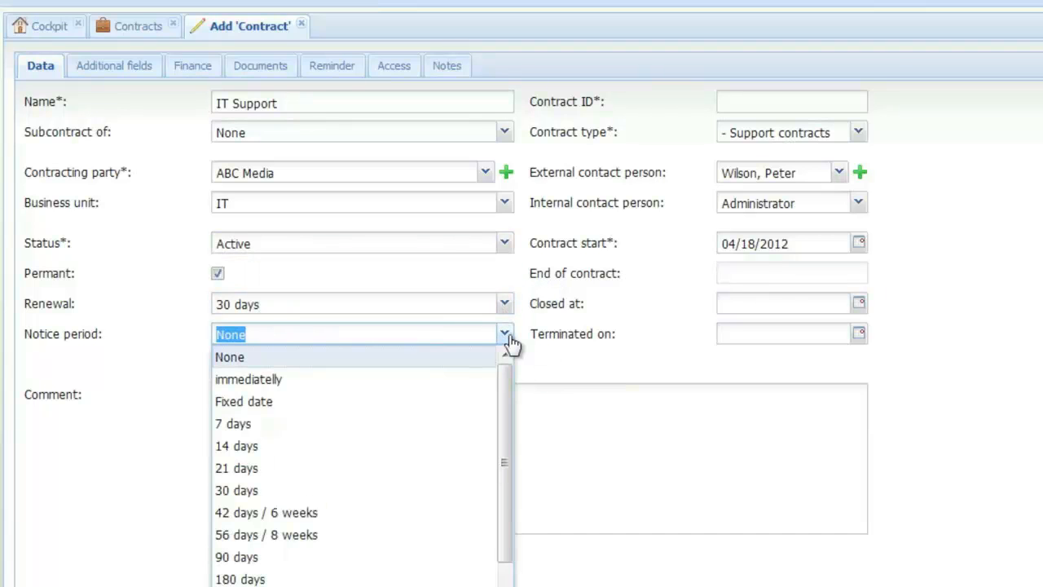
click(460, 490)
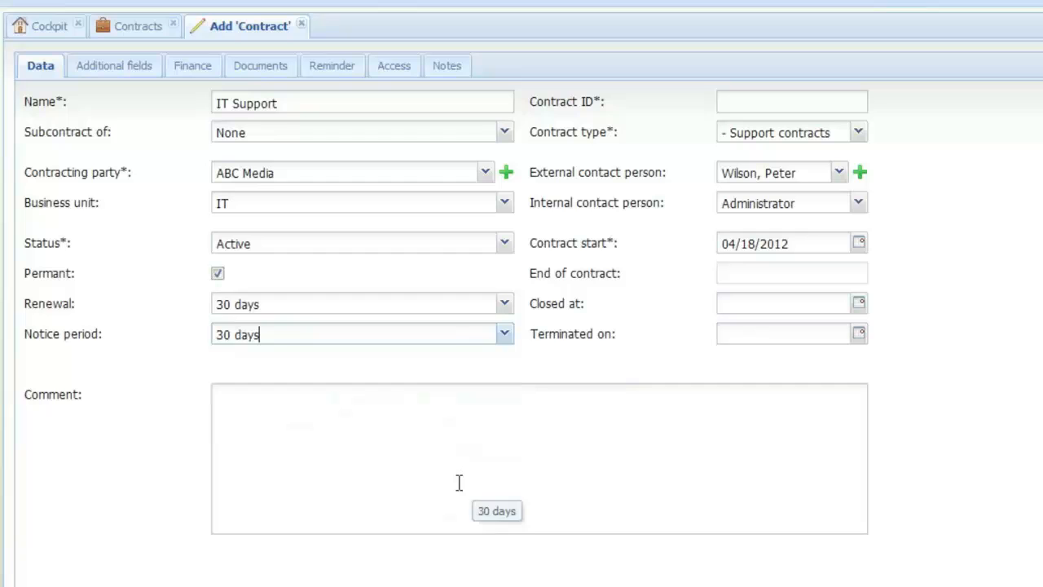
Step: Enter the comment "Write a comment" and set the finances to USD, monthly fixed revenue 290, payment type Invoice and interval Half-yearly
click(452, 409)
text(Write a comment)
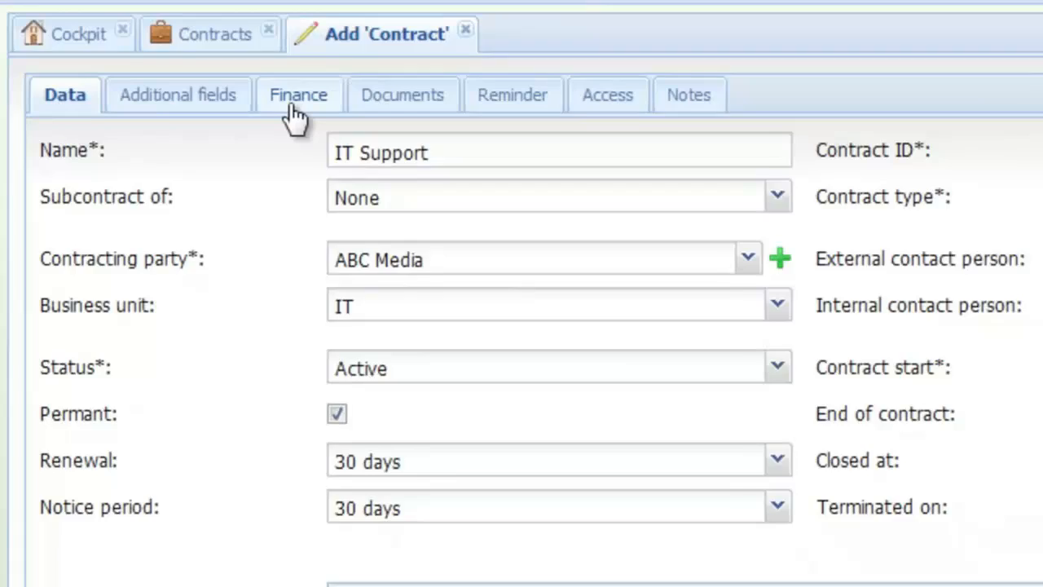
click(291, 106)
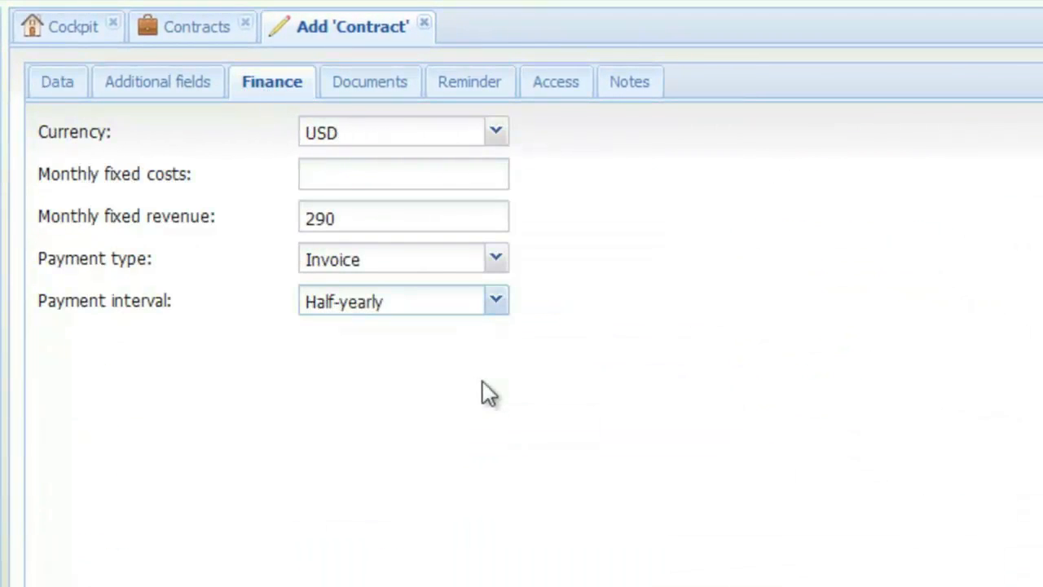
Step: Create a folder named Terms in the contract's documents
click(359, 83)
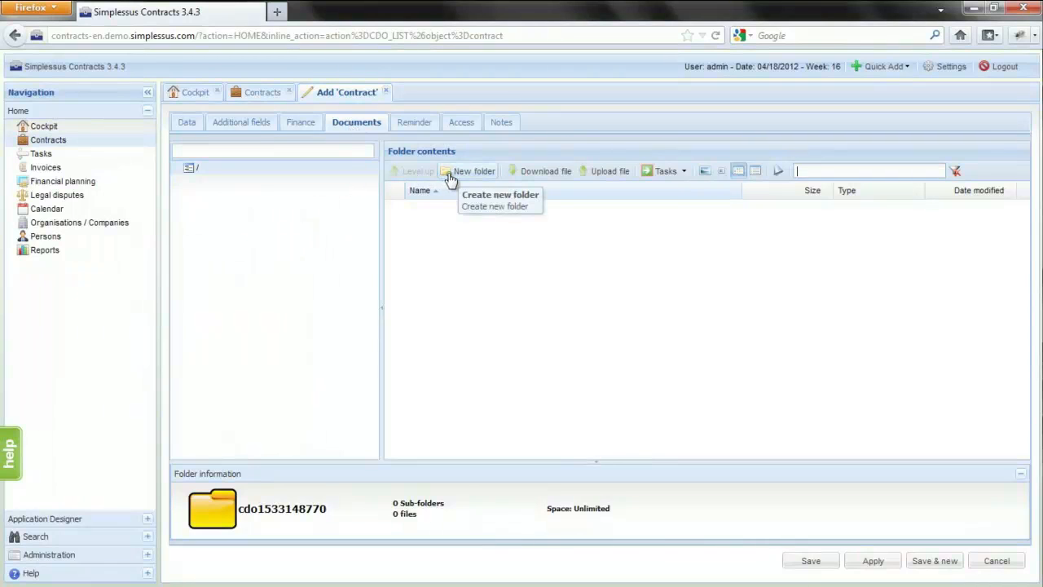
click(450, 180)
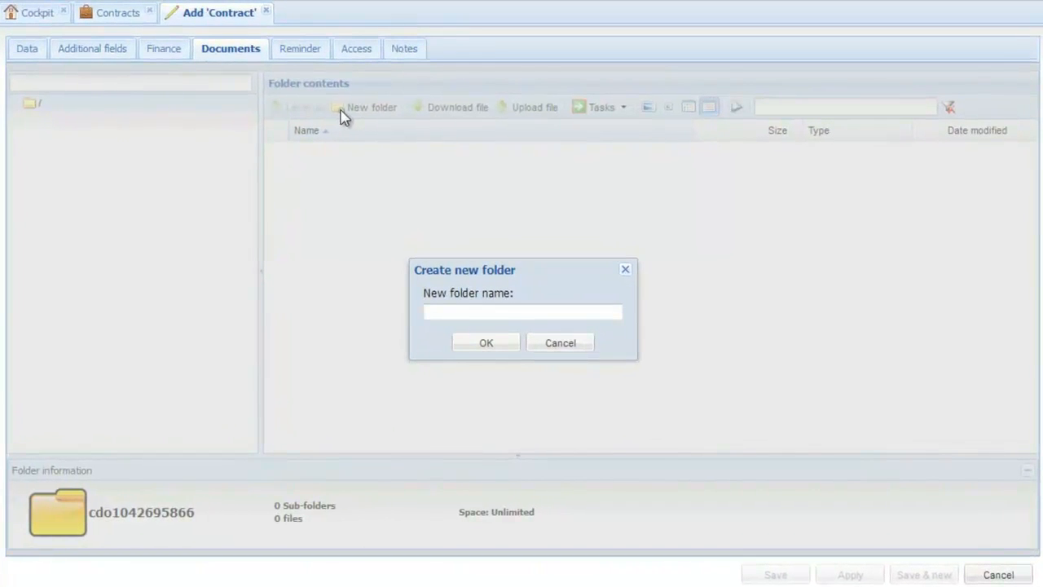
text(Terms)
key(Return)
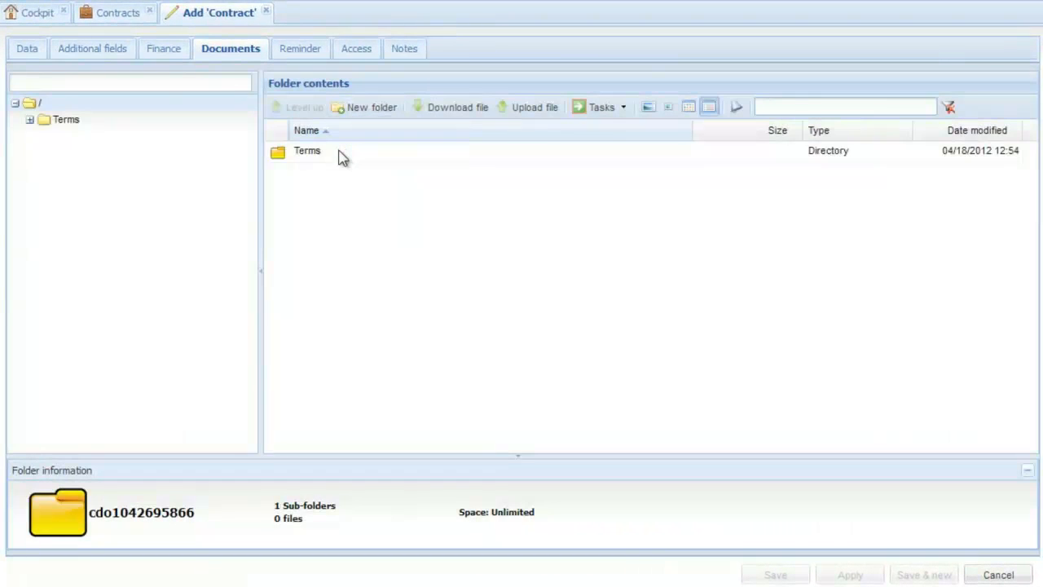
Step: Upload Terms.pdf into the Terms folder and check which actions are available for the file
double_click(340, 152)
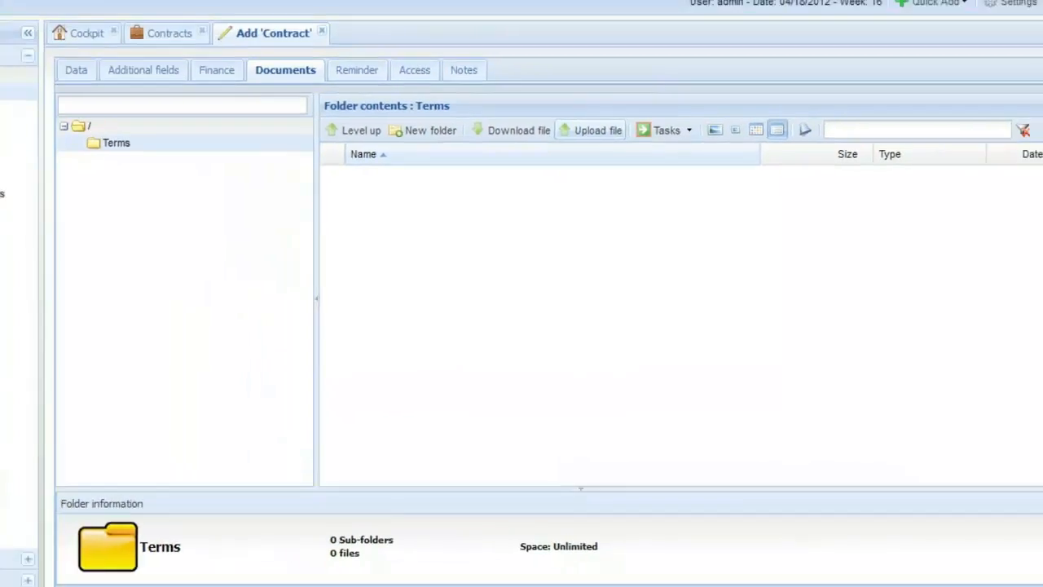
click(591, 130)
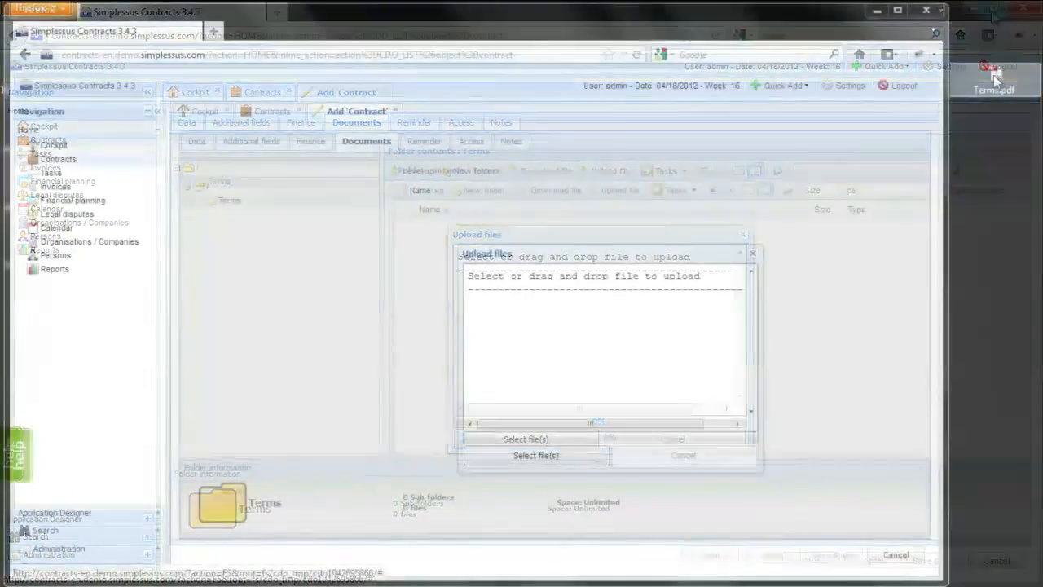
drag(995, 78, 523, 299)
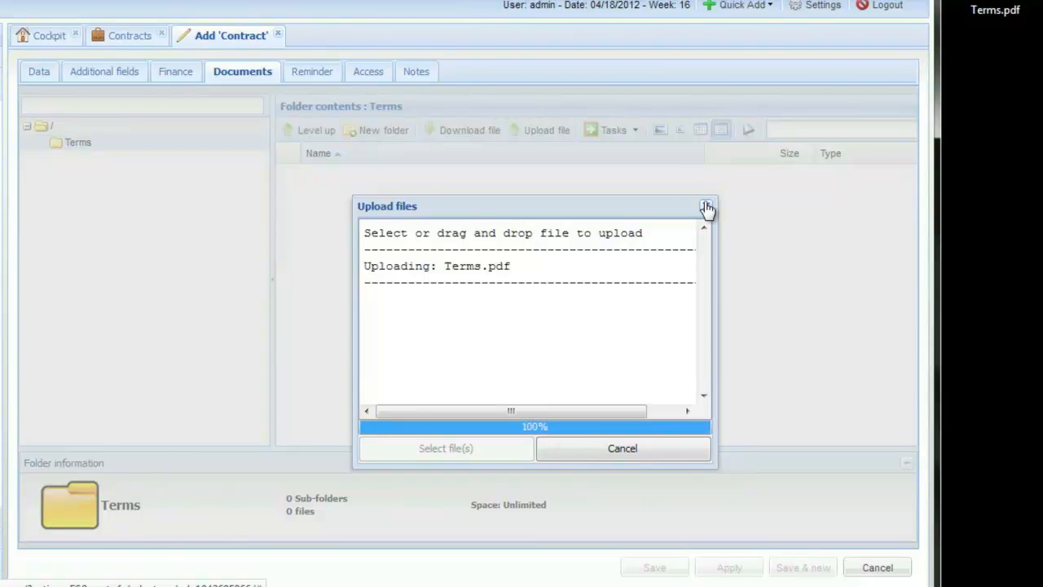
click(706, 206)
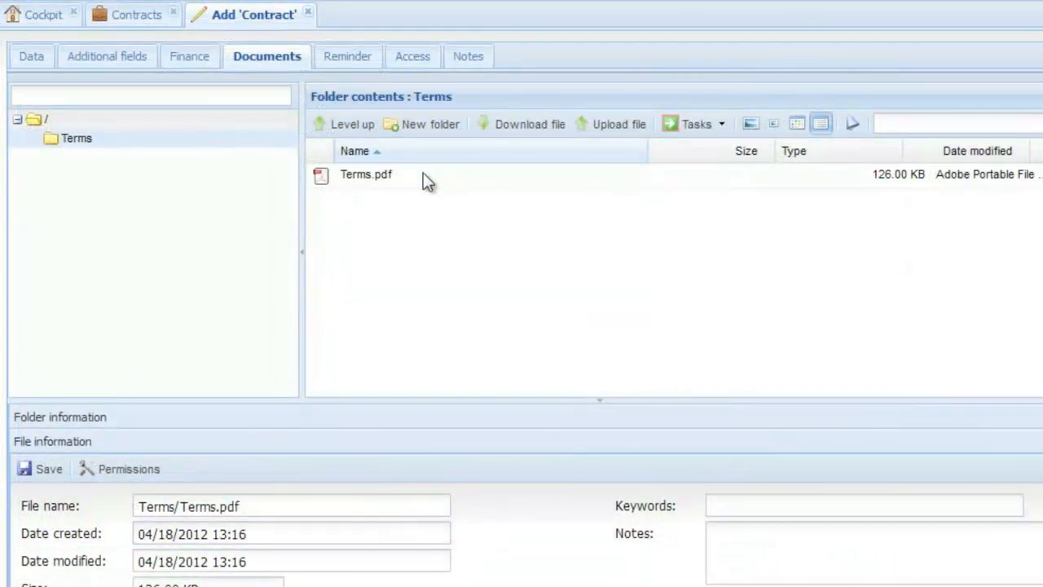
right_click(427, 181)
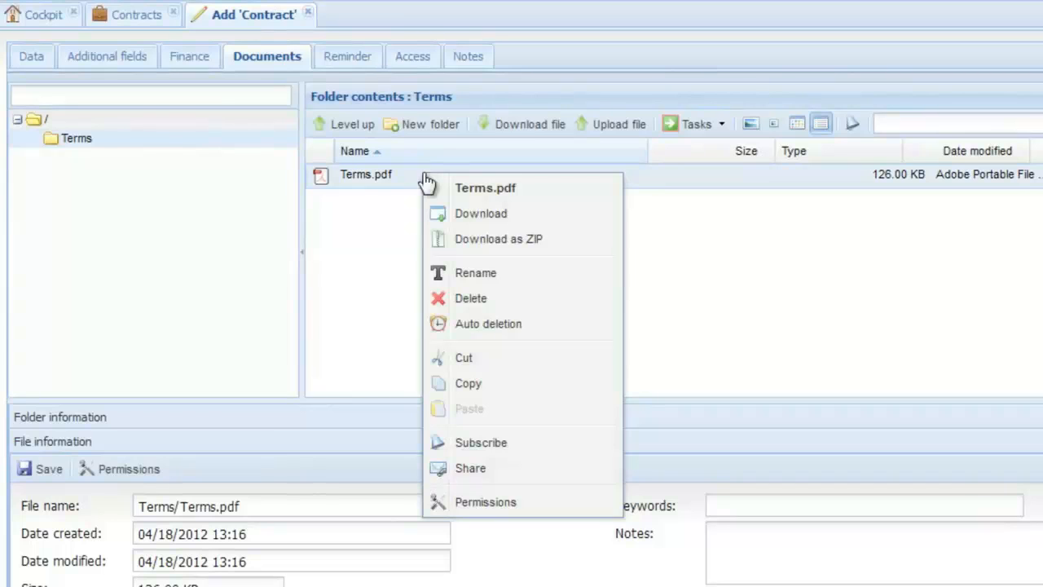
click(419, 173)
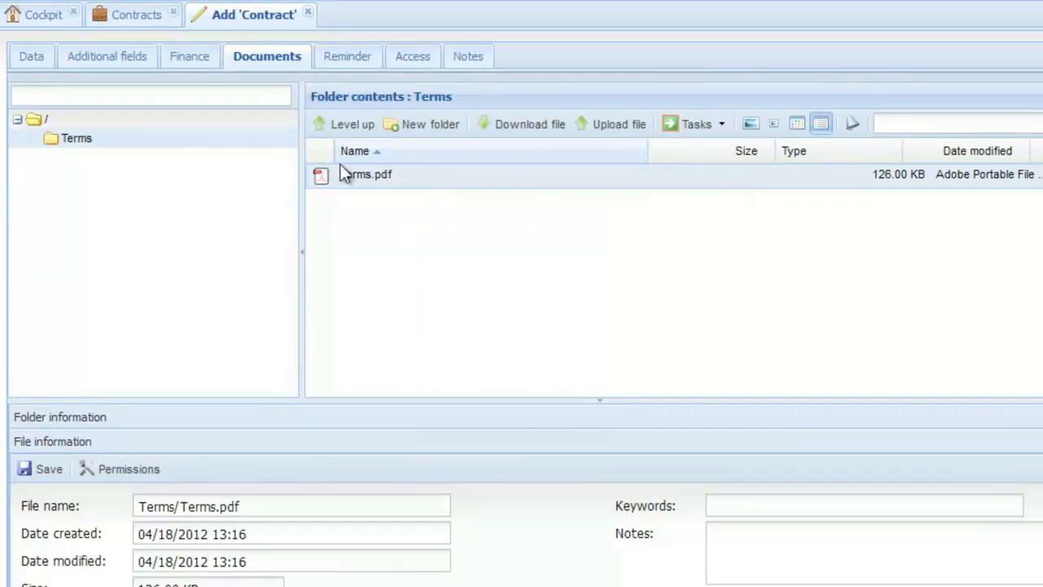
Step: Add a reminder event of type Contract date reached to the contract and select Administrator as its recipient
click(347, 57)
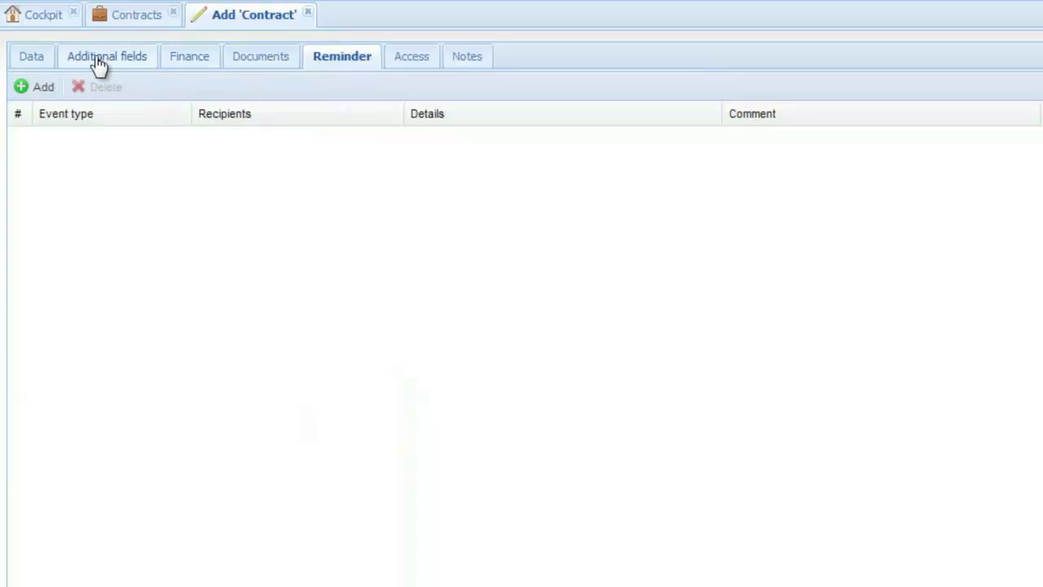
click(28, 86)
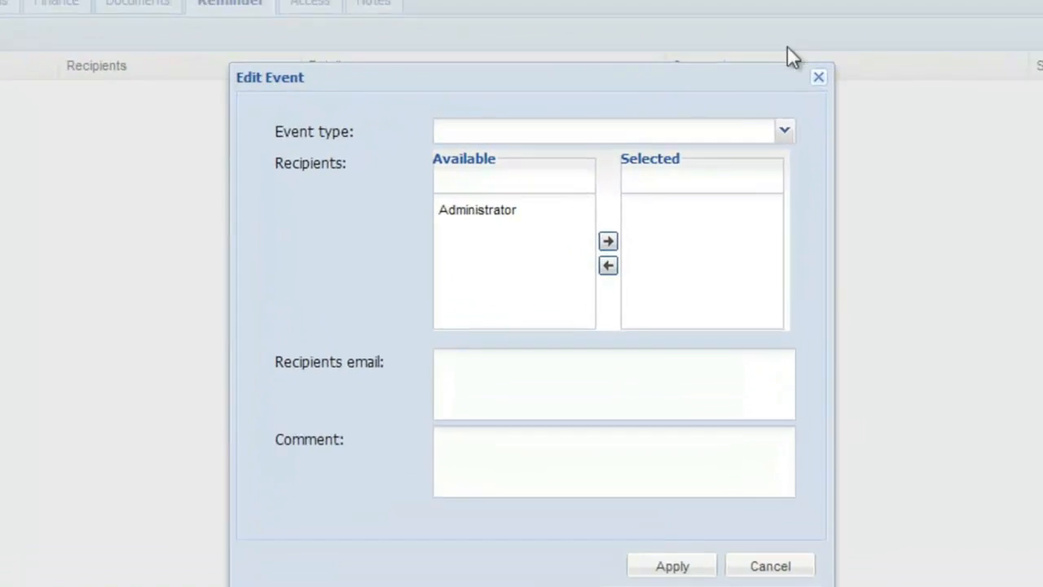
click(808, 153)
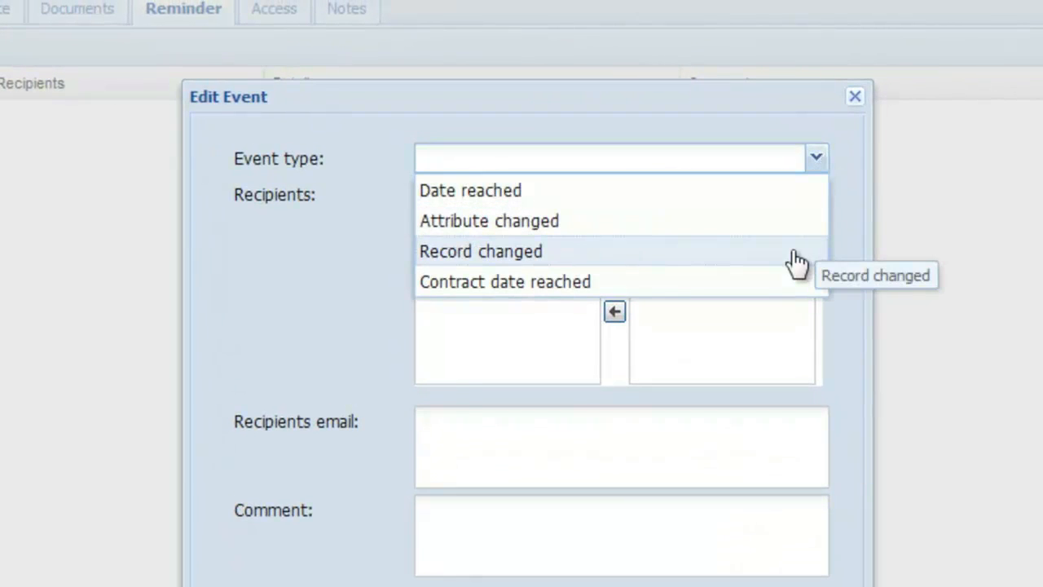
click(790, 292)
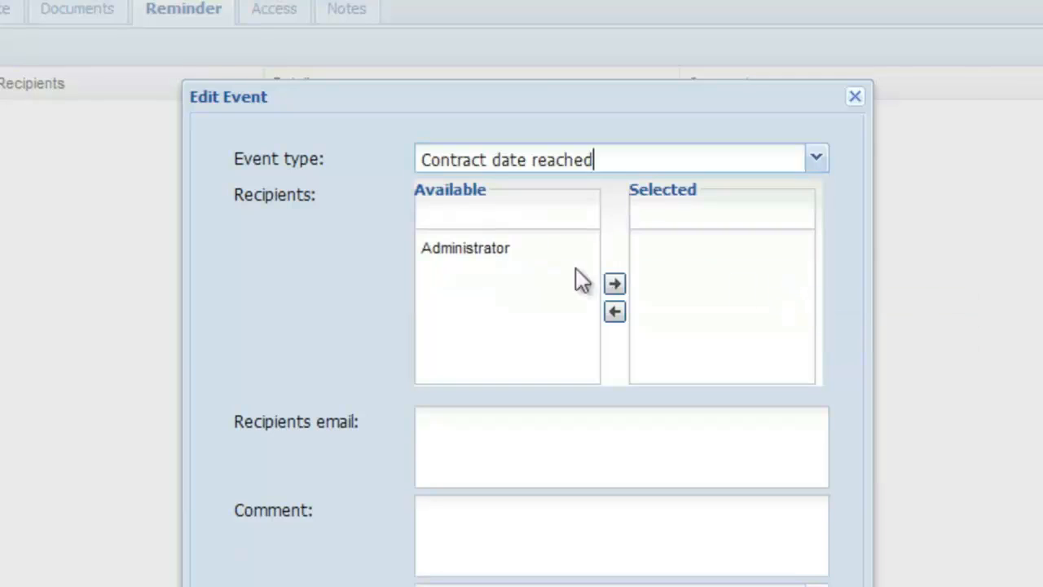
click(469, 261)
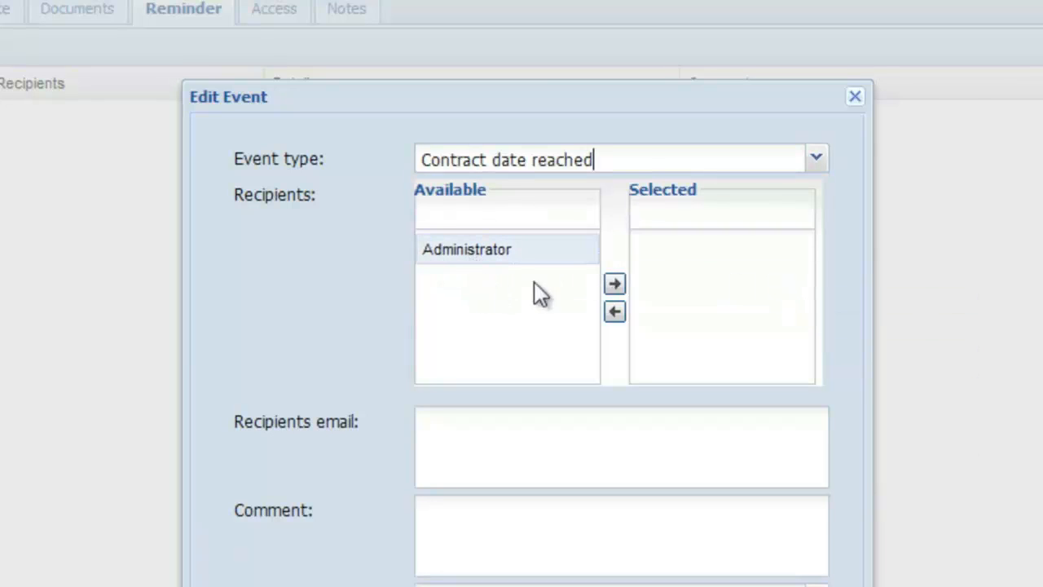
click(614, 283)
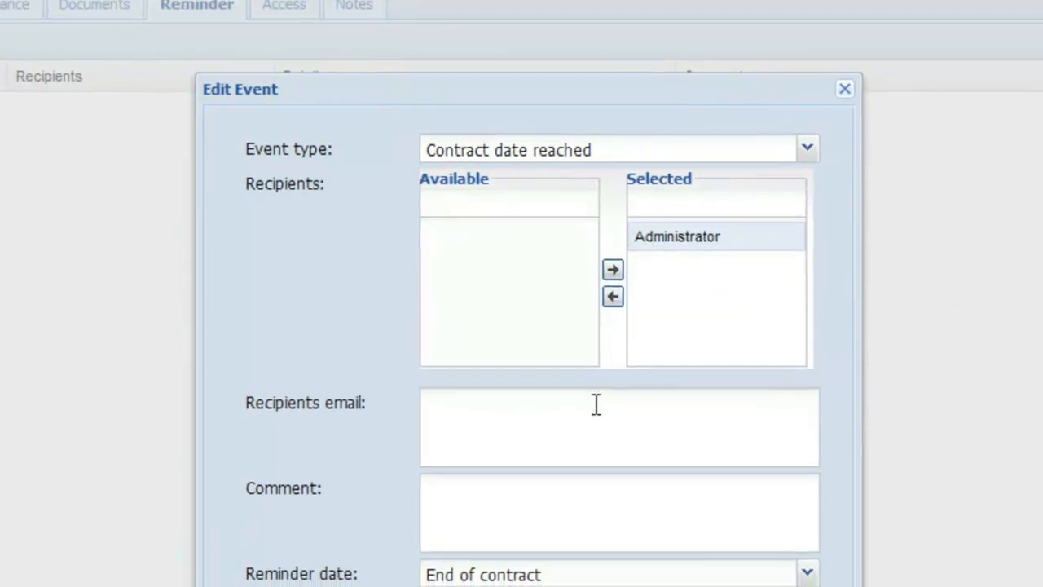
Step: Fill in the two recipient e-mail addresses for the reminder, separated by a comma
click(595, 405)
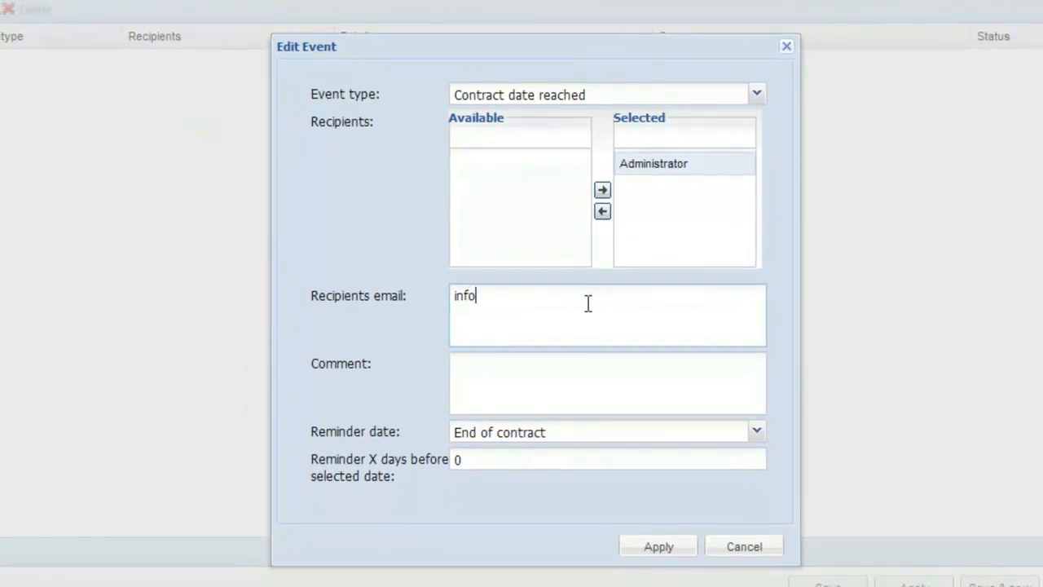
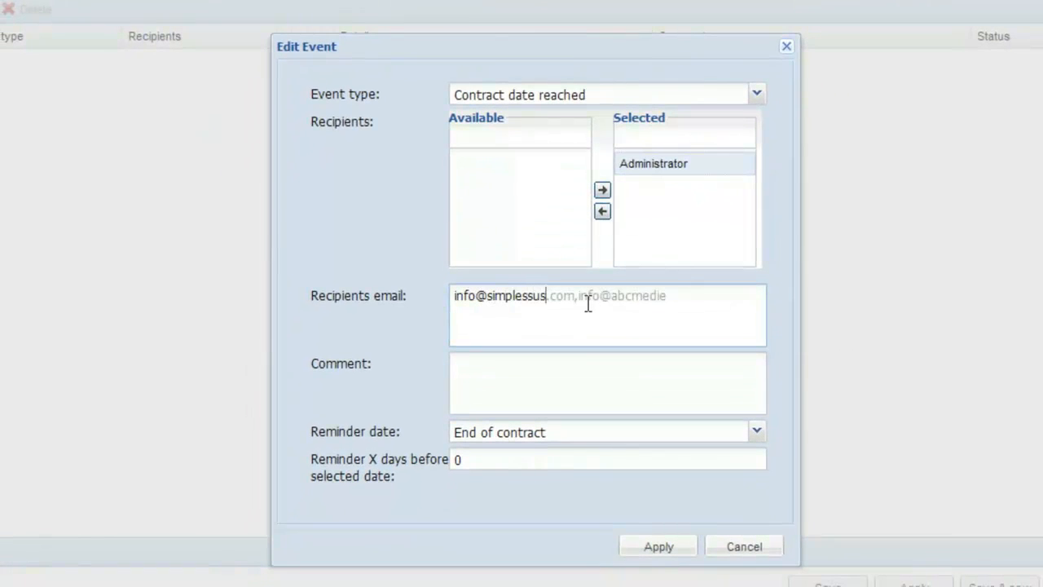
key(Tab)
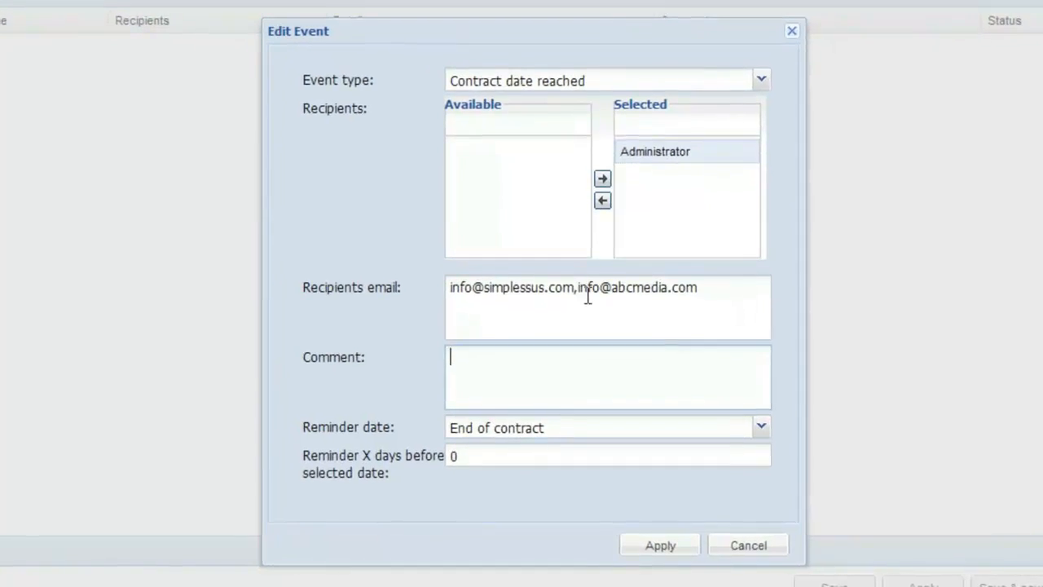
Step: Enter the comment "Hi, the contract is about to expire ! Kind regards, Your Admin", set the reminder to 60 days before, and apply it
text(H)
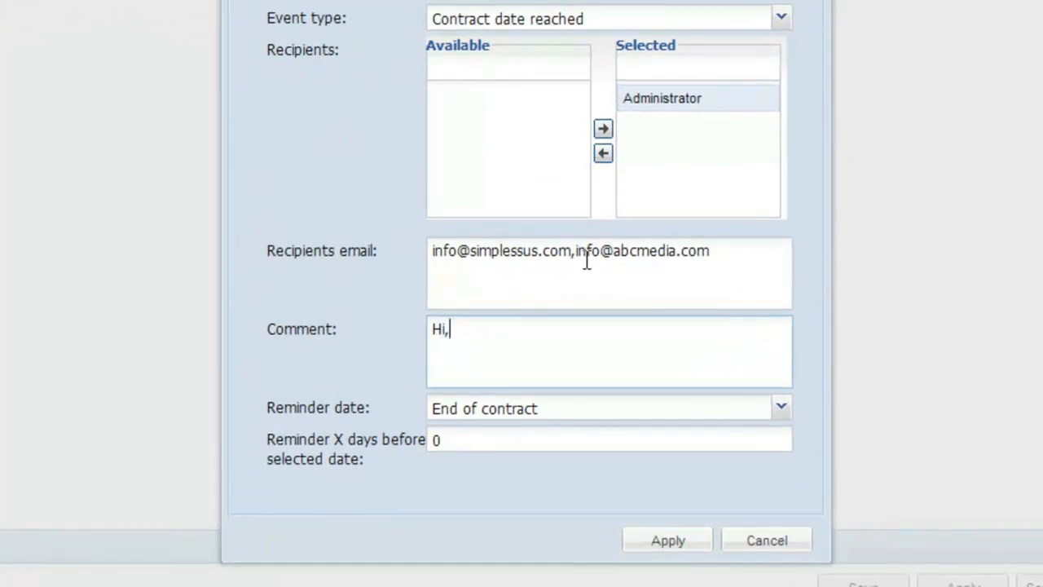
text(i,)
text(the contract is about to expire !  Kind regards, Your Admin)
click(560, 439)
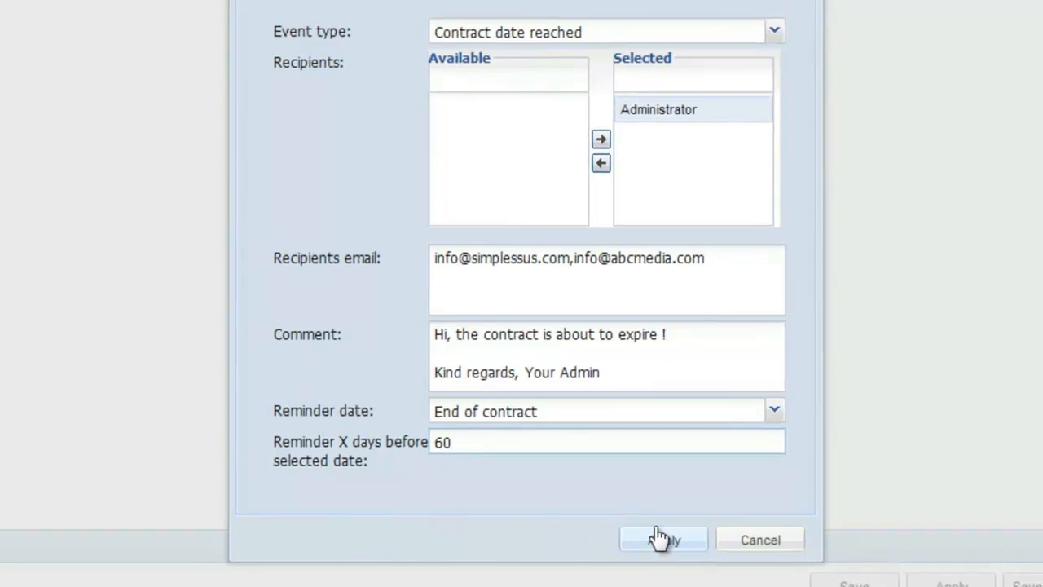
click(660, 538)
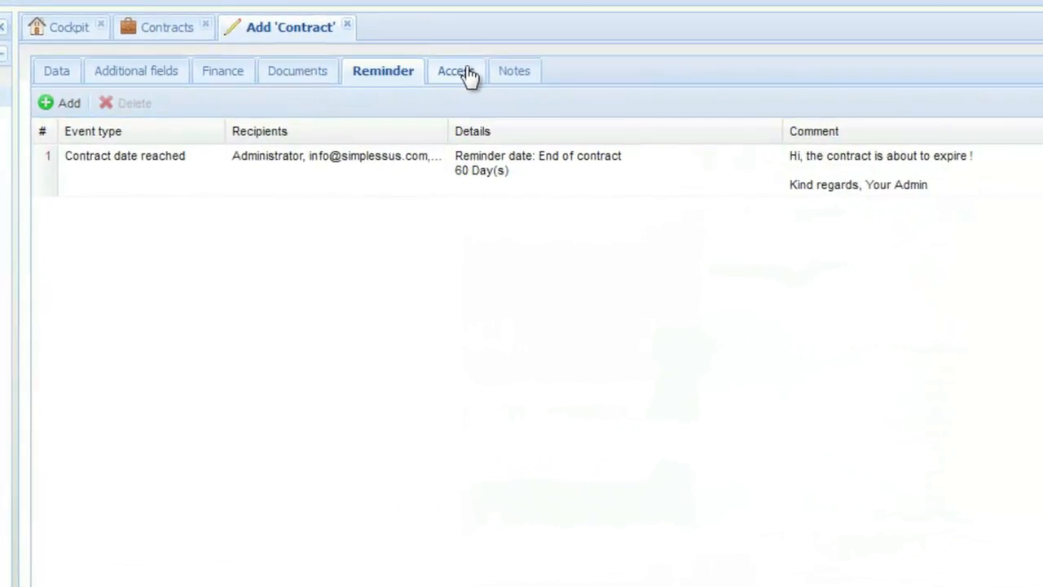
Step: Restrict the contract's access, giving Everybody read access and Address-Manager, Administrators, Contracts-Admin, ERP and Finanical planner write access
click(466, 72)
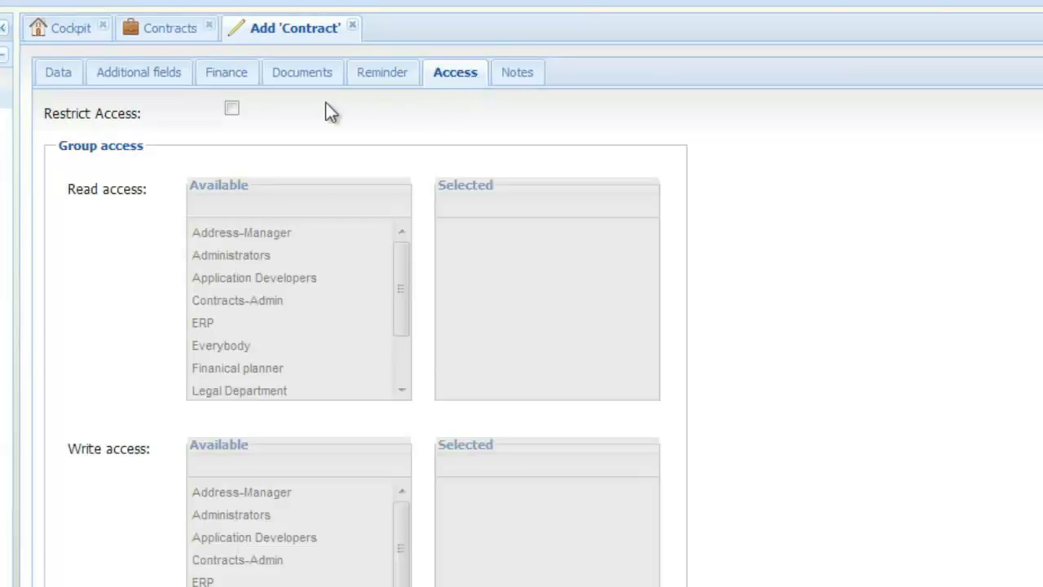
click(232, 111)
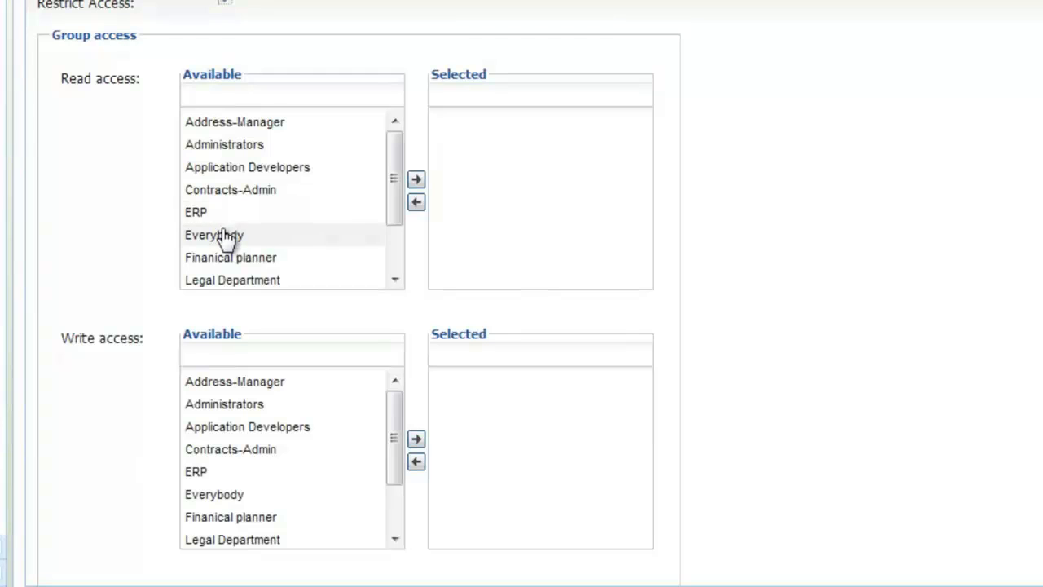
click(224, 244)
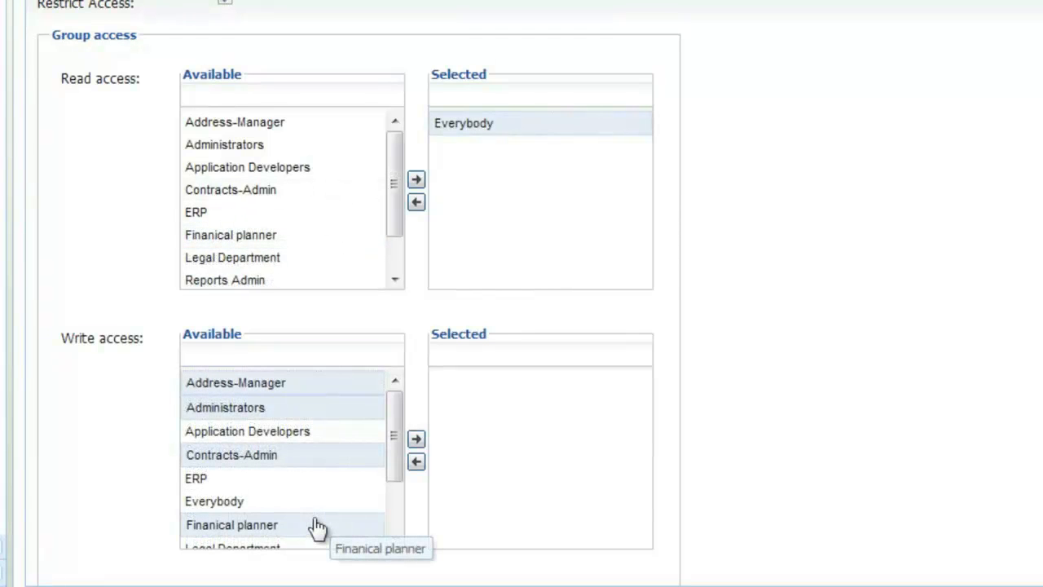
ctrl+click(318, 480)
click(416, 438)
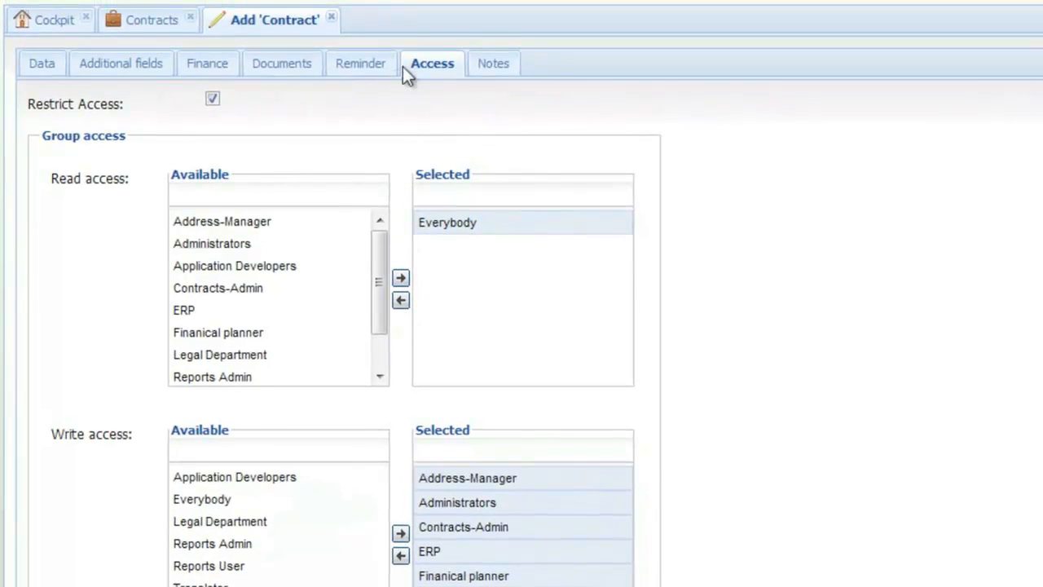
Step: Add the notes "Add a note !" and "Or two !" to the contract, and save the contract
click(490, 65)
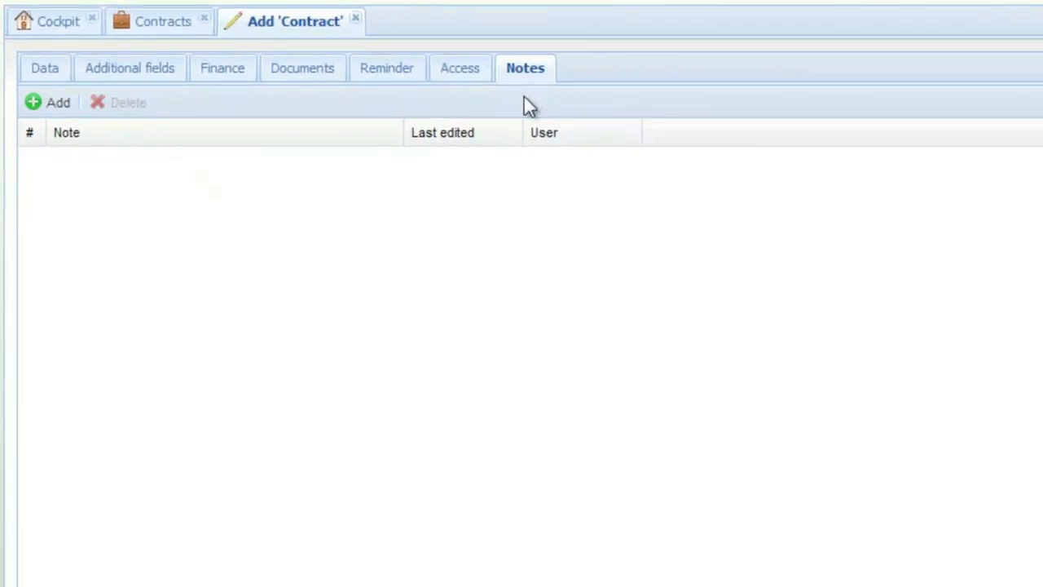
click(61, 105)
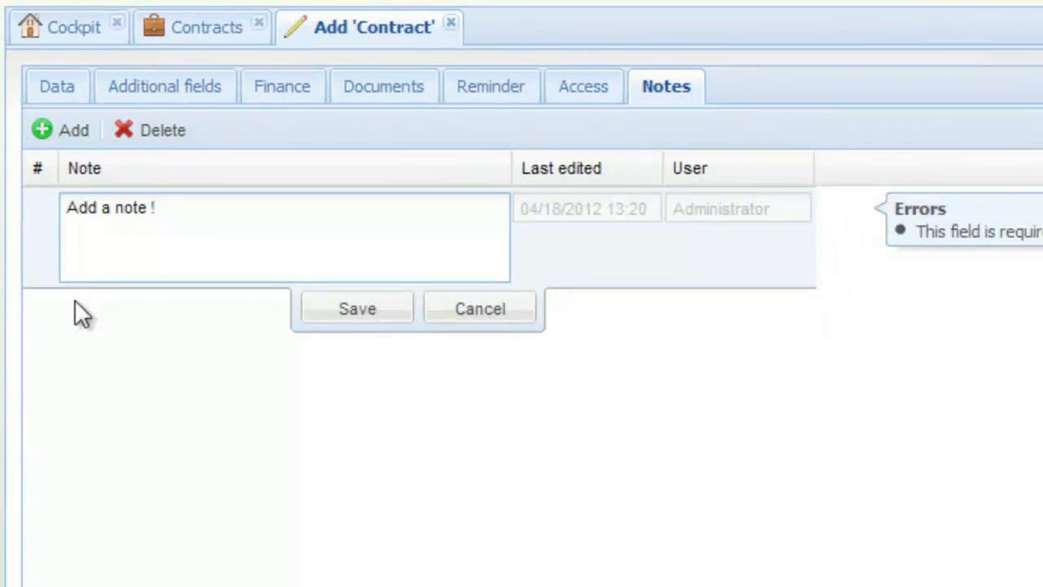
click(311, 309)
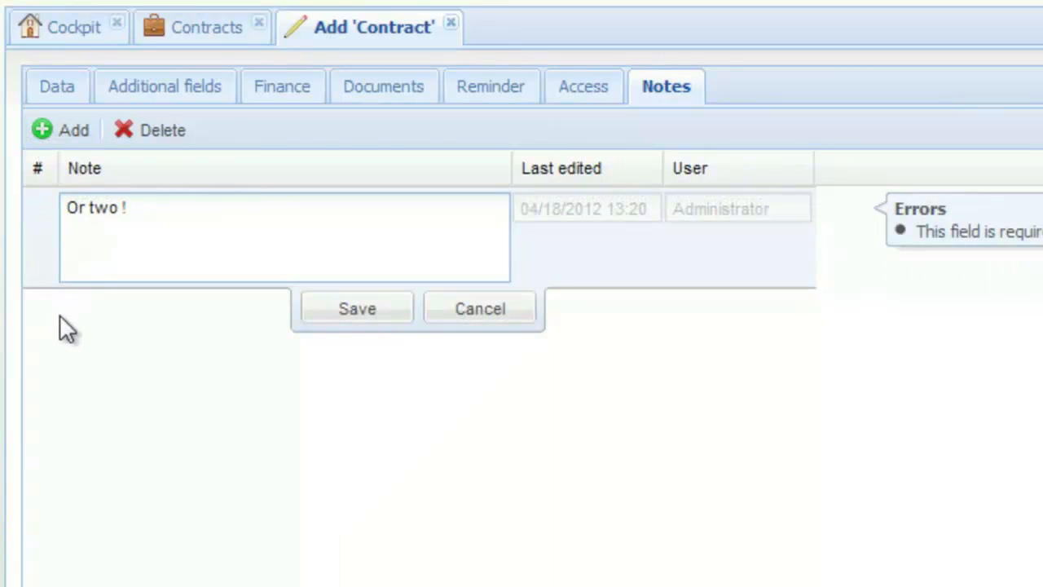
click(310, 308)
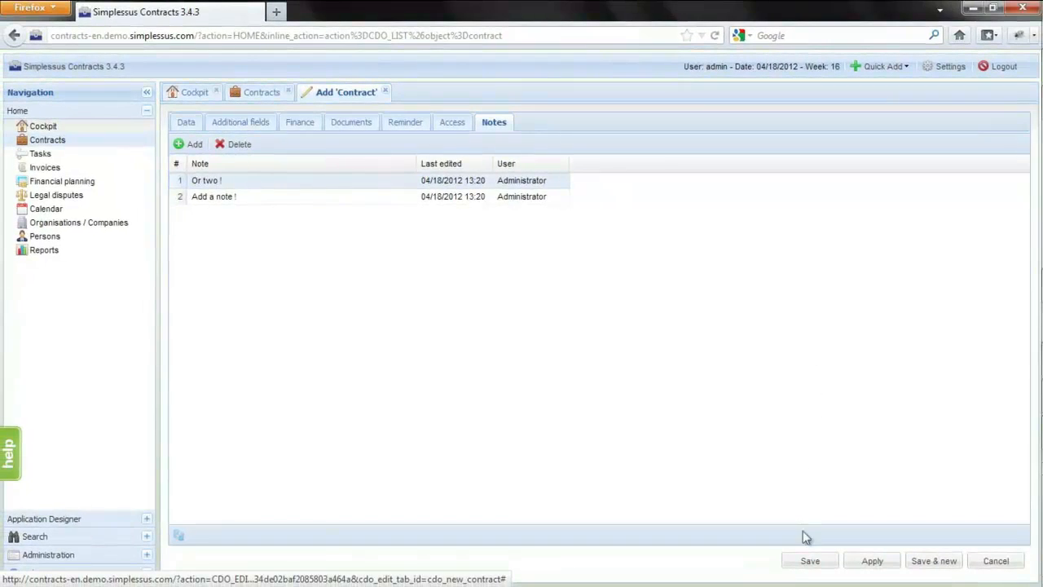
click(807, 563)
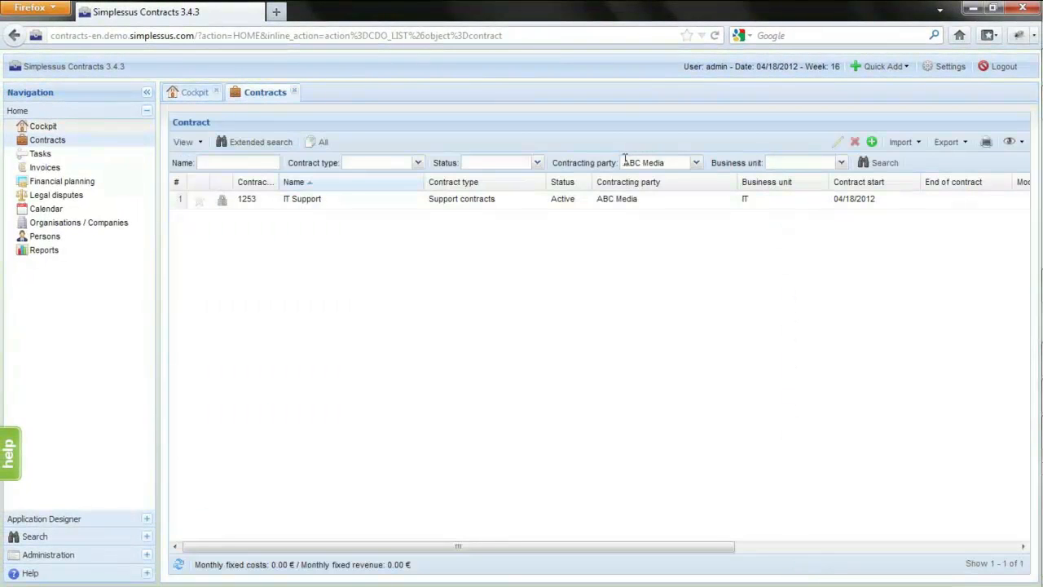
Step: Set the contract list's contracting party filter to All
click(679, 161)
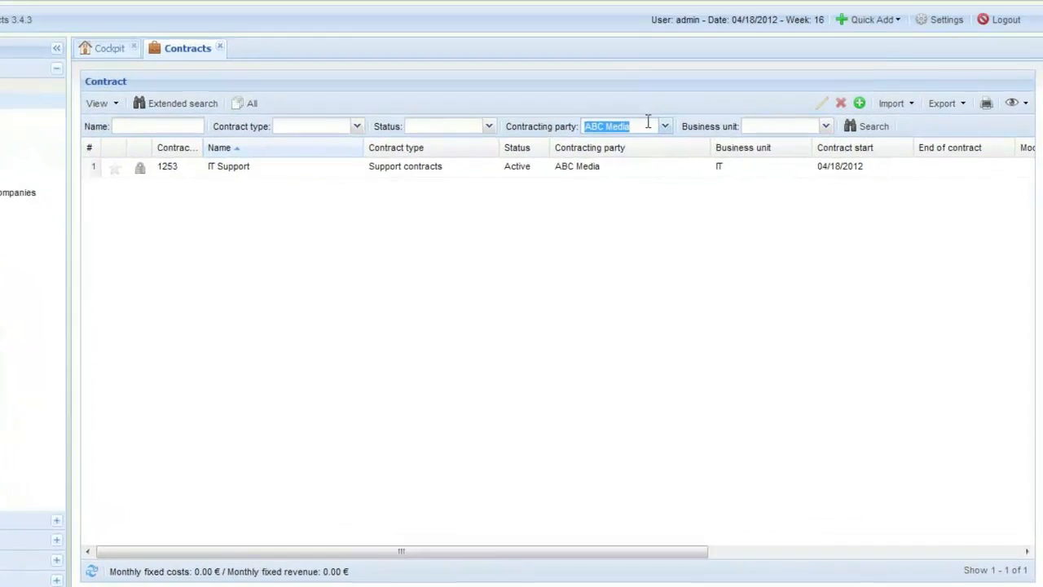
click(650, 104)
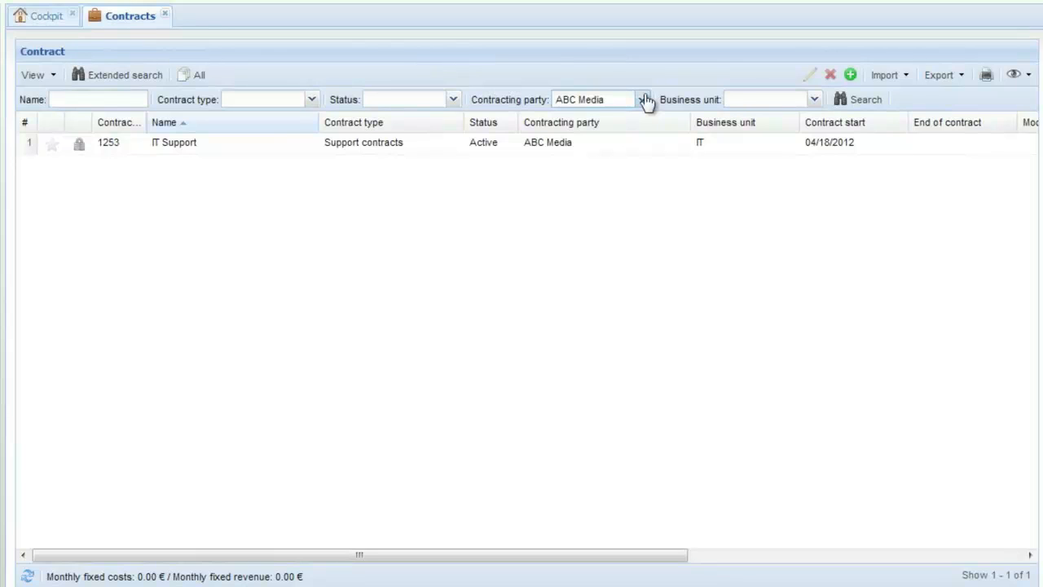
click(646, 101)
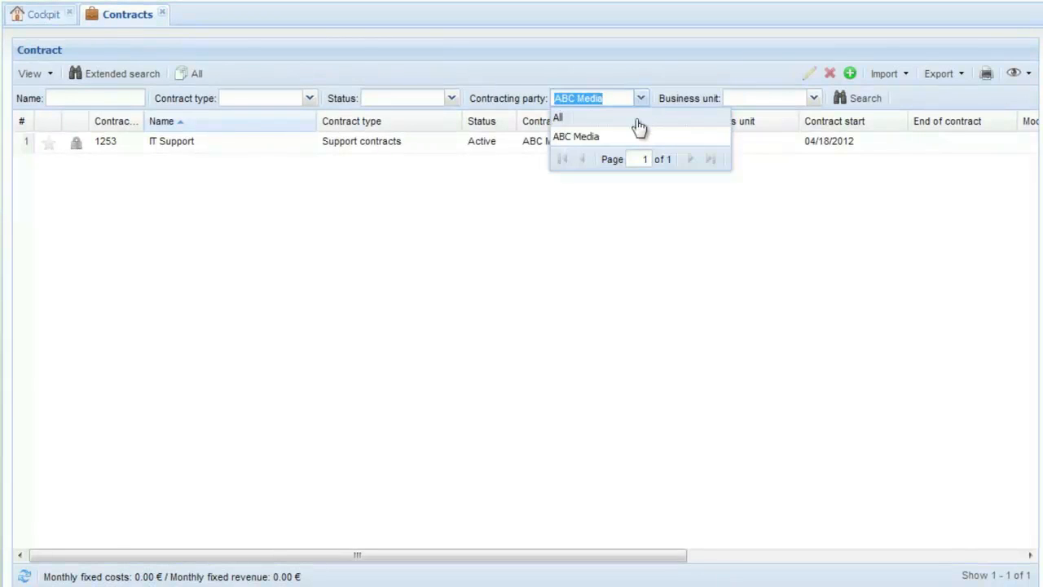
click(632, 119)
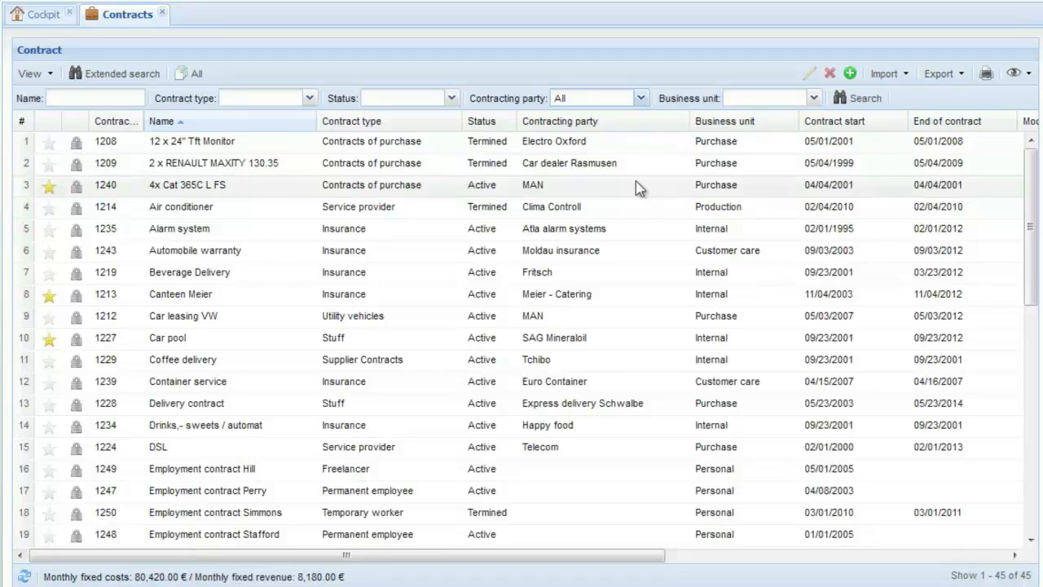
Step: Open the contract 4x Cat 365C L FS for editing and examine the change details of log versions 3, 2 and 1
right_click(635, 181)
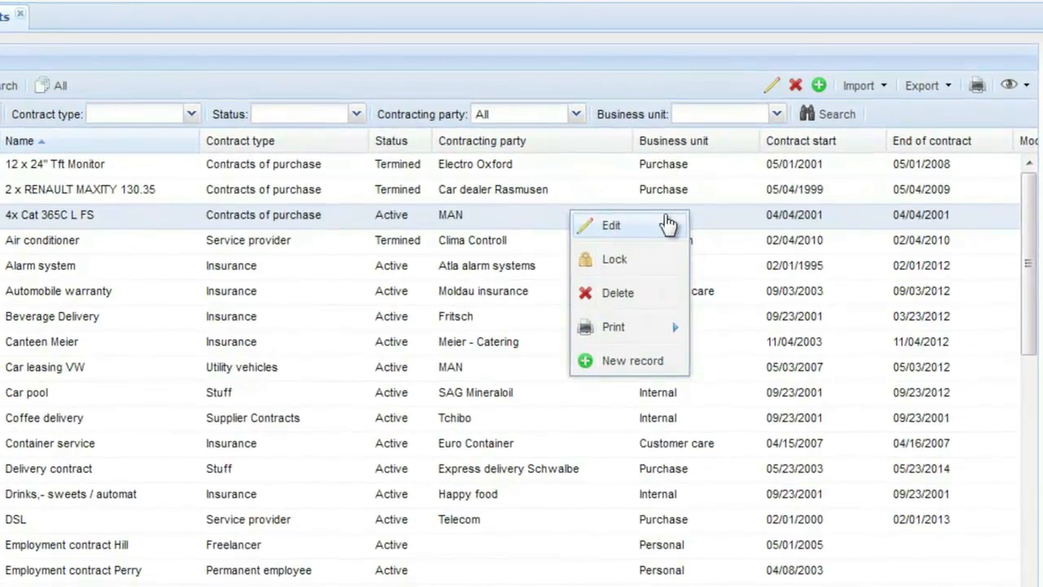
click(666, 223)
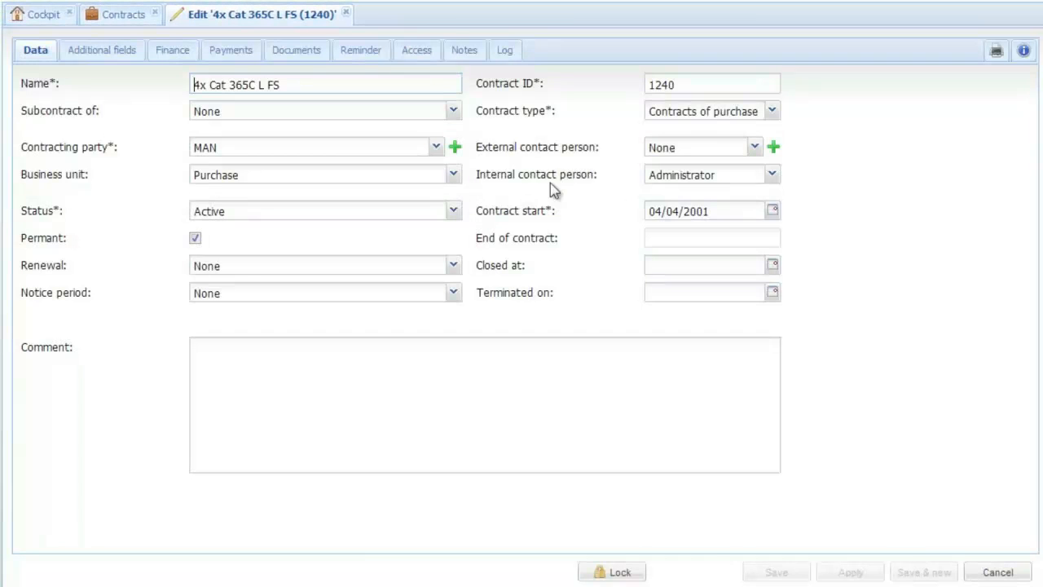
click(506, 57)
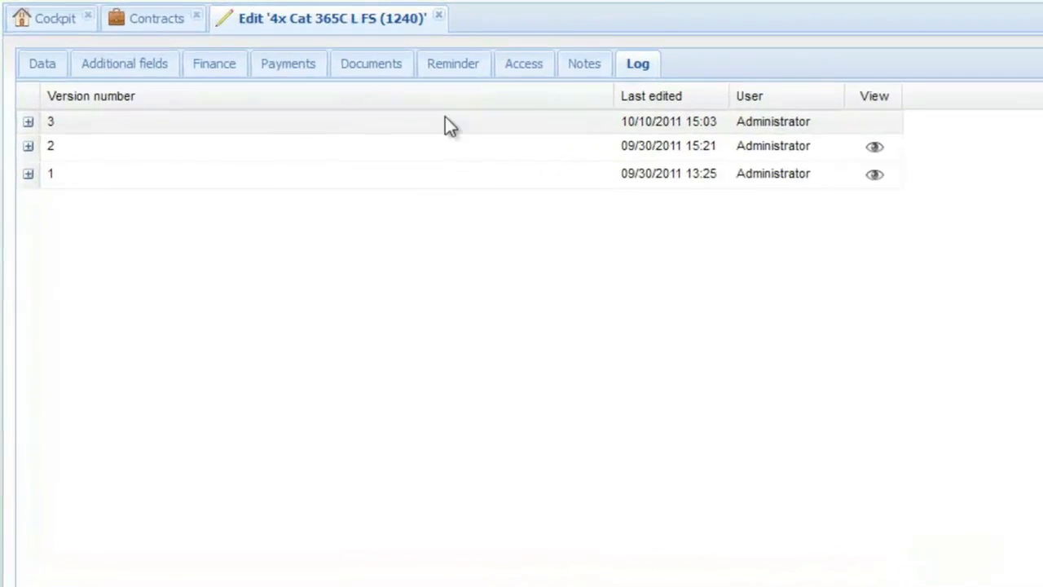
click(33, 140)
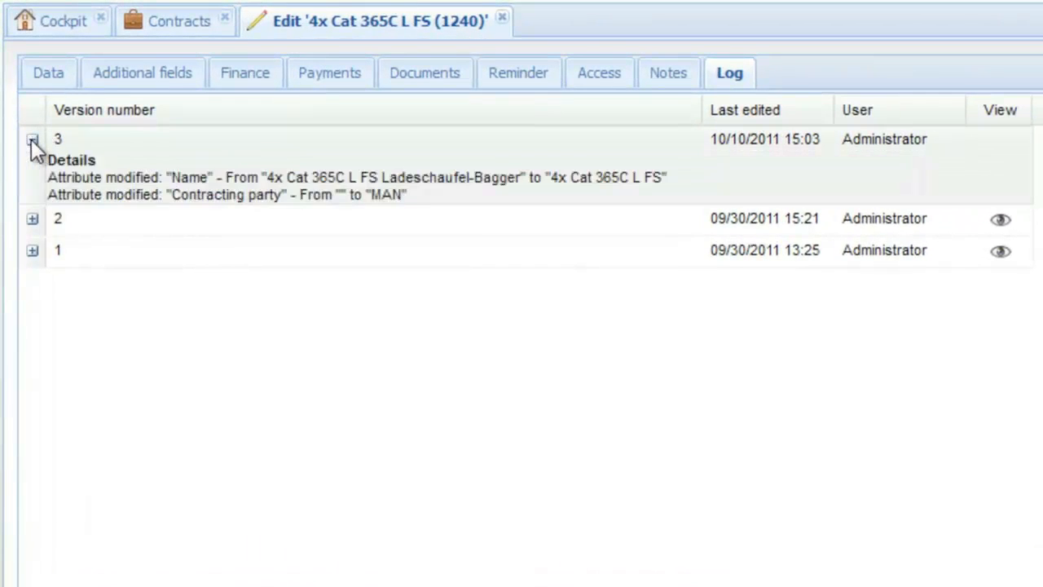
click(33, 219)
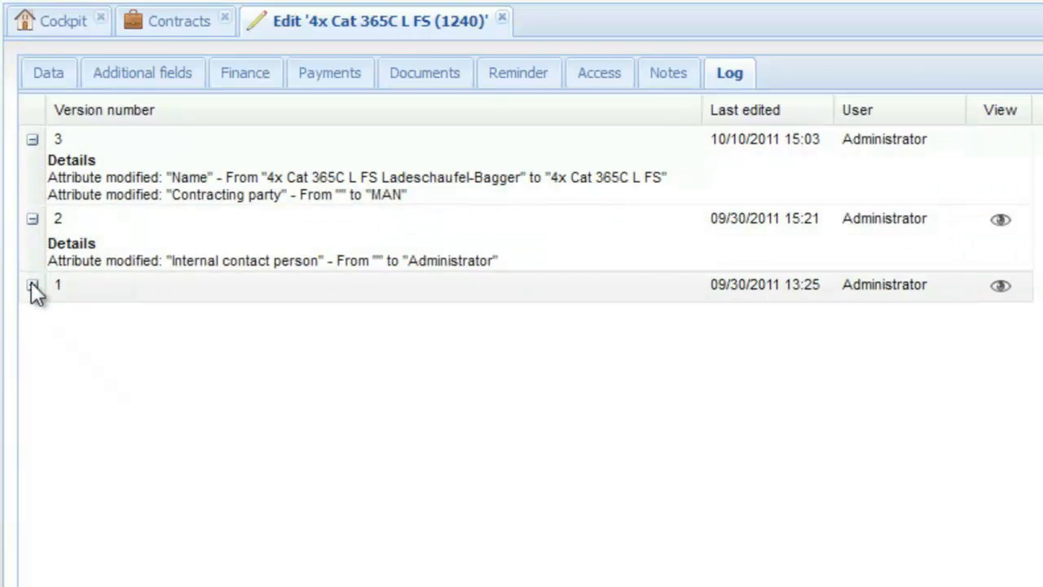
click(33, 285)
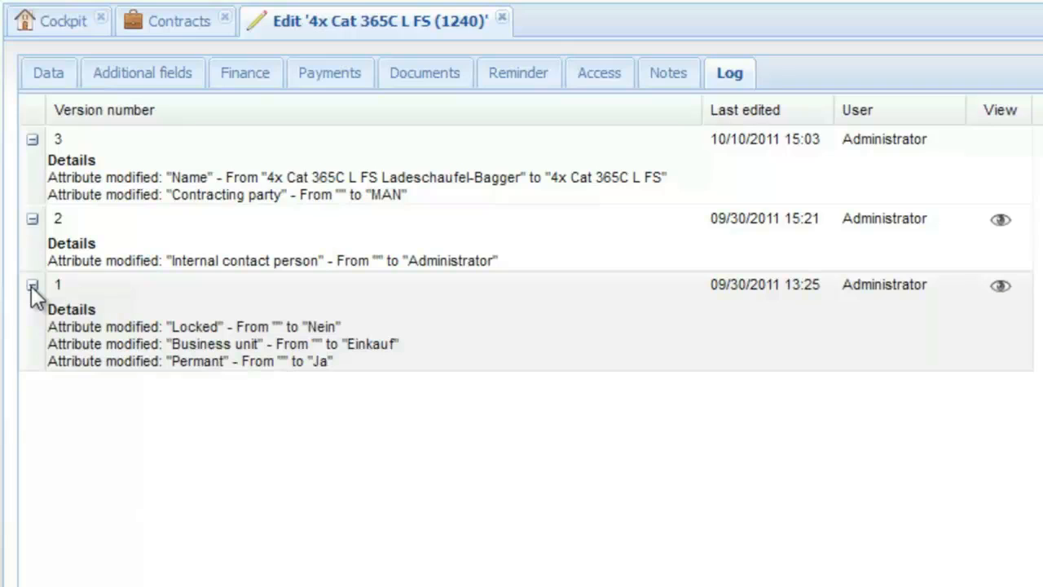